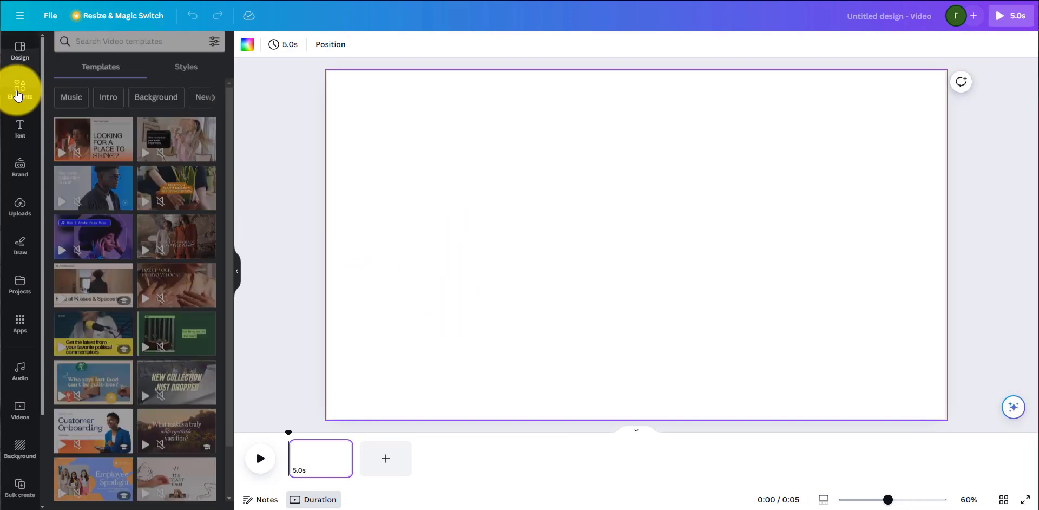
- Add the cricket batsman photo from the recently used elements to the blank page
left_click(19, 90)
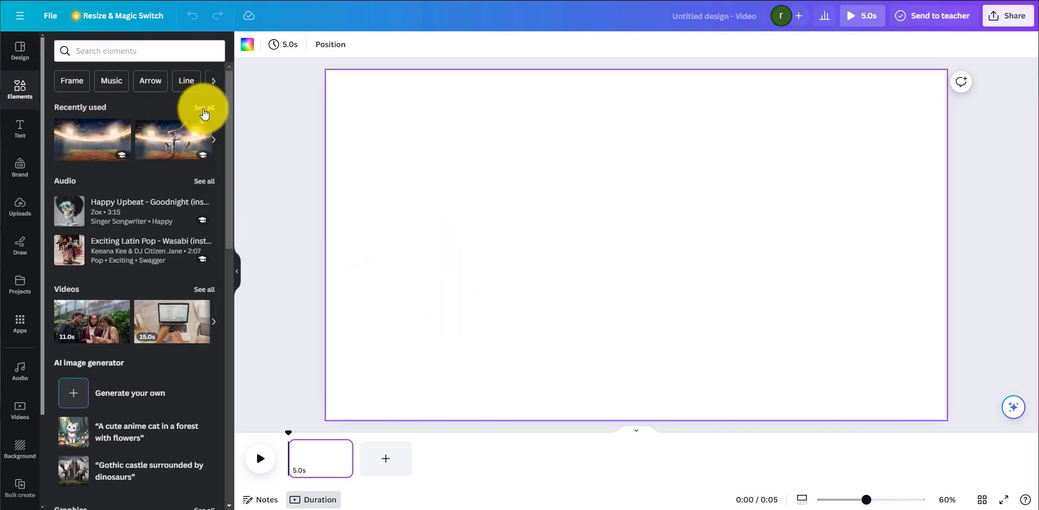
left_click(204, 109)
left_click(111, 144)
left_click(14, 88)
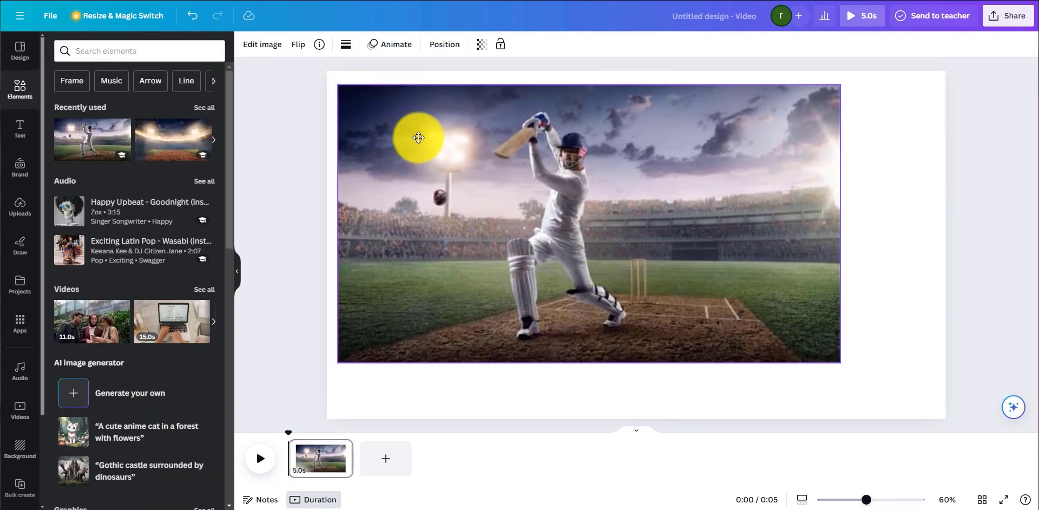
- Align the batsman photo with the page's top-left corner and resize it to fill the page exactly
left_click_drag(418, 138, 410, 127)
left_click_drag(830, 347, 953, 420)
left_click(990, 241)
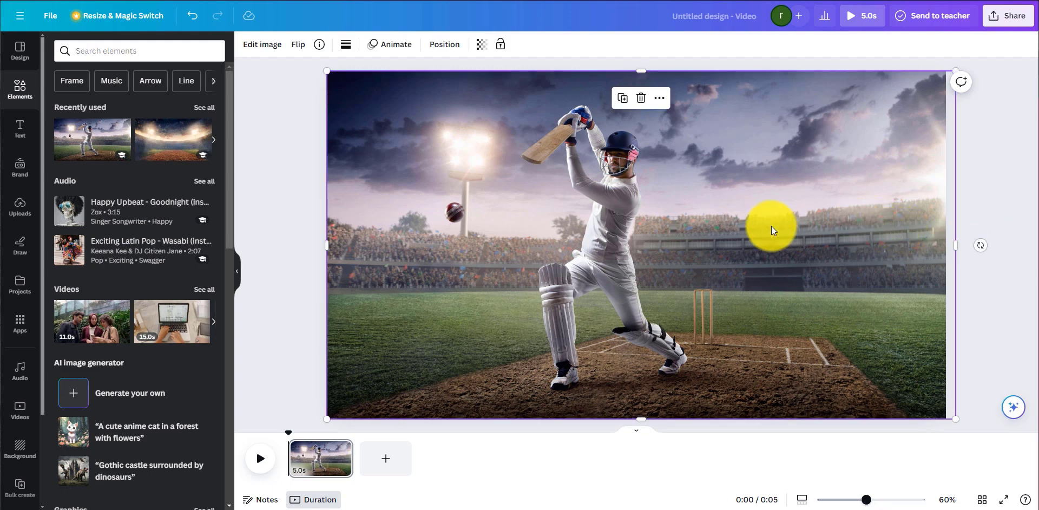
left_click(988, 270)
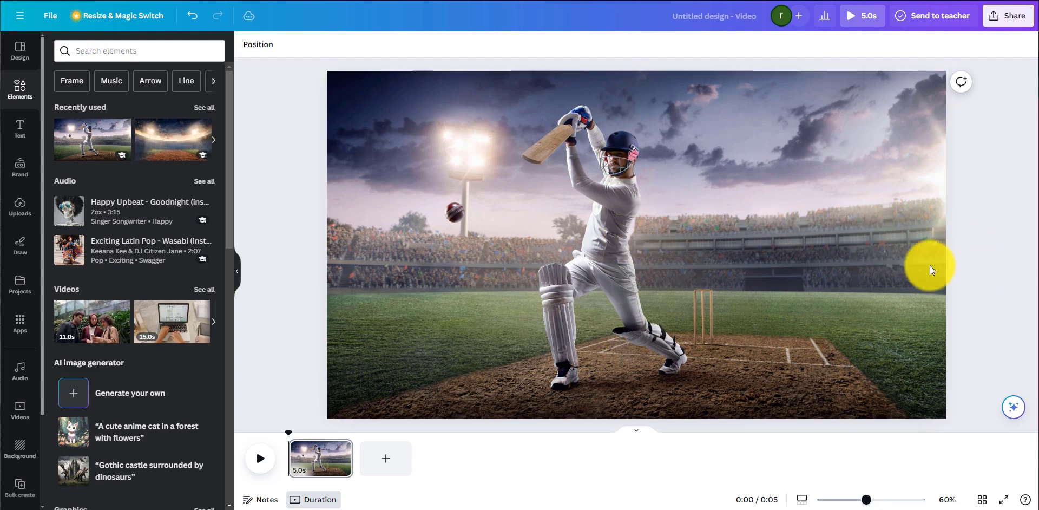
left_click(930, 266)
left_click_drag(956, 245, 946, 244)
left_click(979, 234)
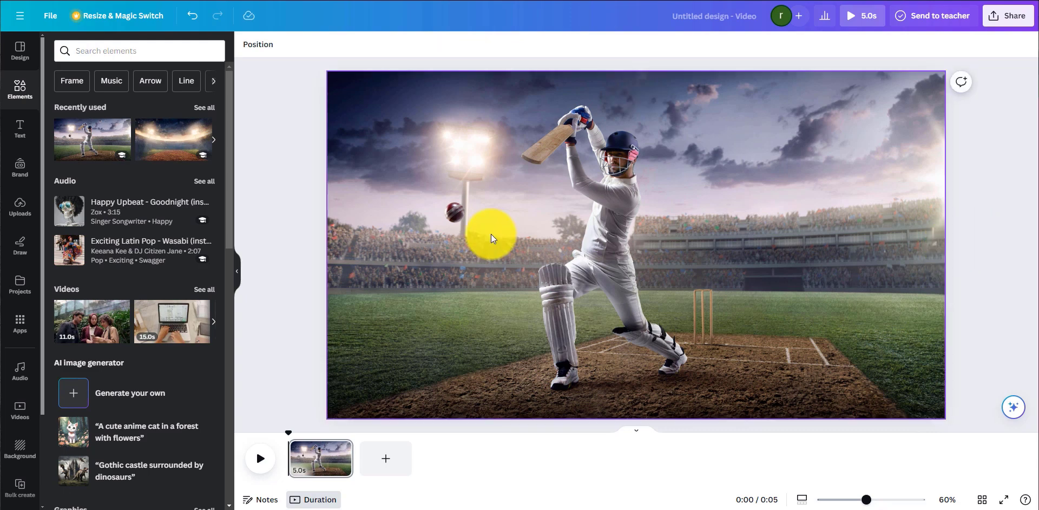
- Increase the saturation of the batsman photo in its image adjustments
left_click(262, 44)
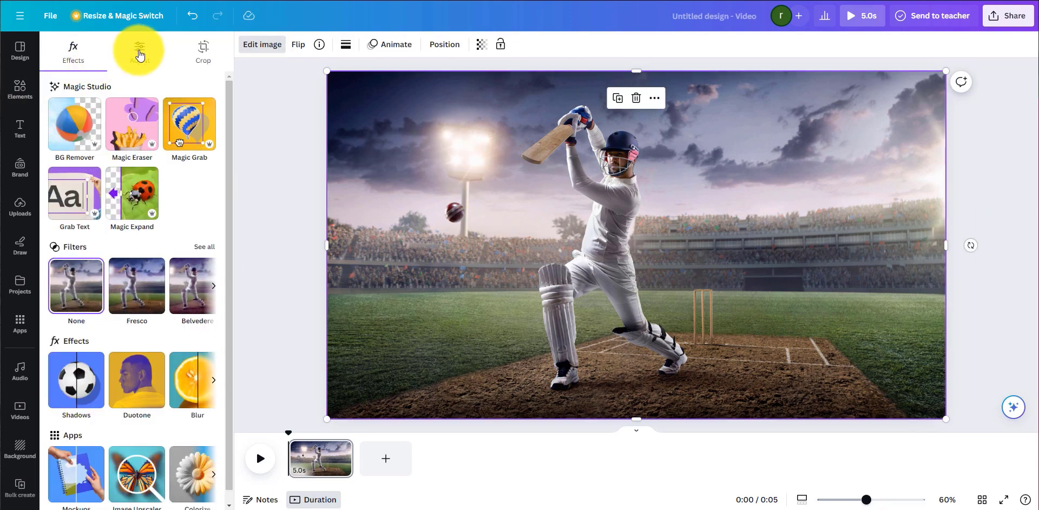
left_click(140, 51)
scroll(132, 433, "down", 10)
left_click_drag(106, 247, 154, 252)
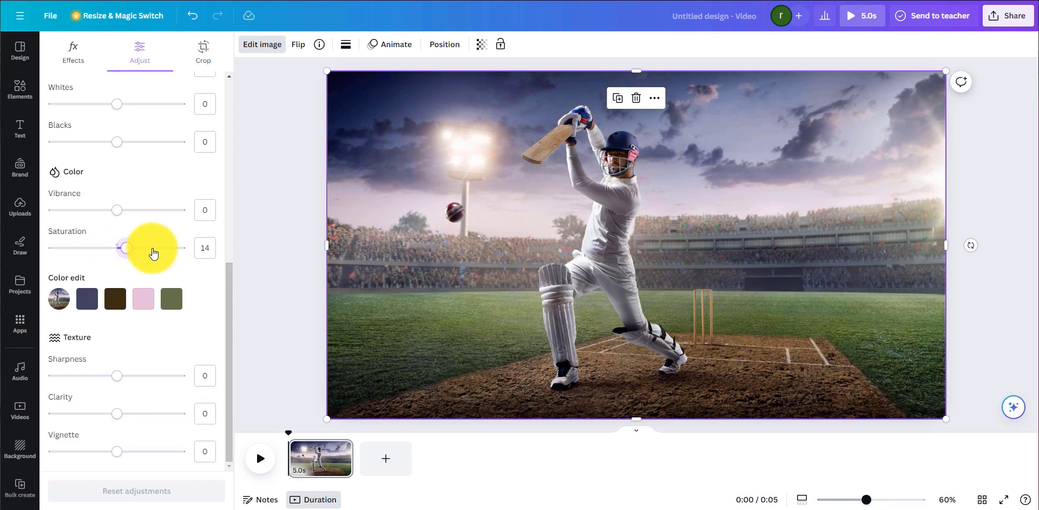
- Set the photo's brightness to 20, contrast to -5 and highlights to 5
scroll(165, 333, "up", 7)
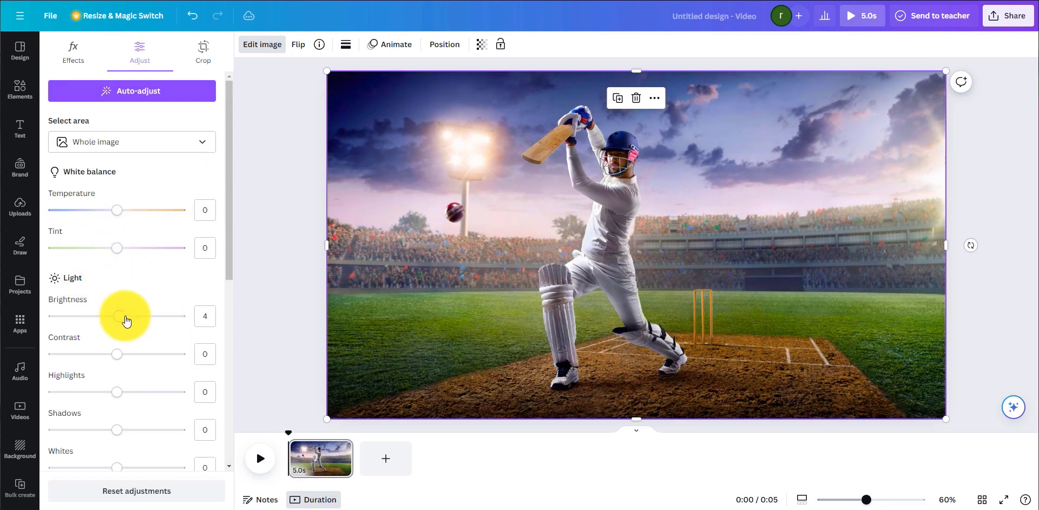
left_click_drag(126, 320, 128, 321)
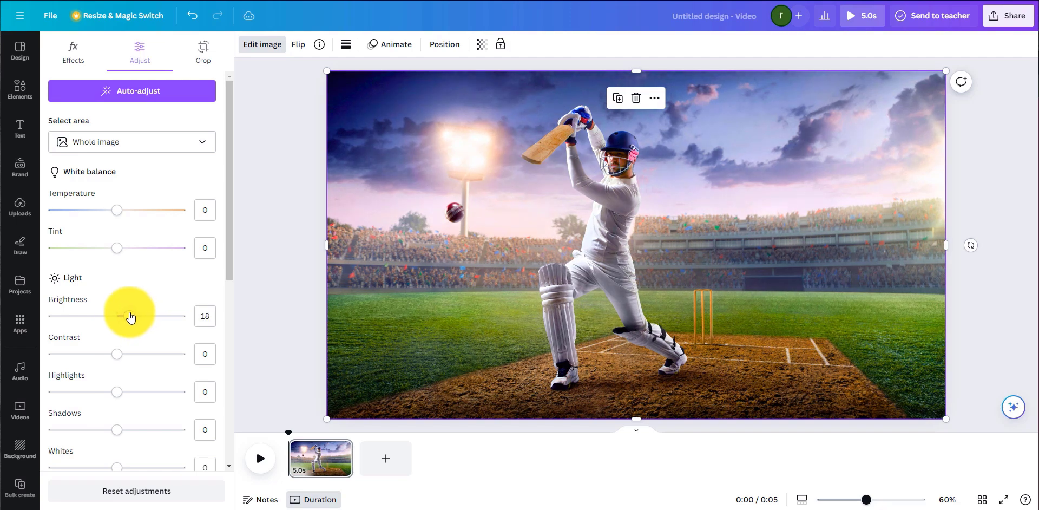
mouse_move(115, 356)
left_mouse_down()
mouse_move(139, 353)
mouse_move(105, 356)
left_mouse_up()
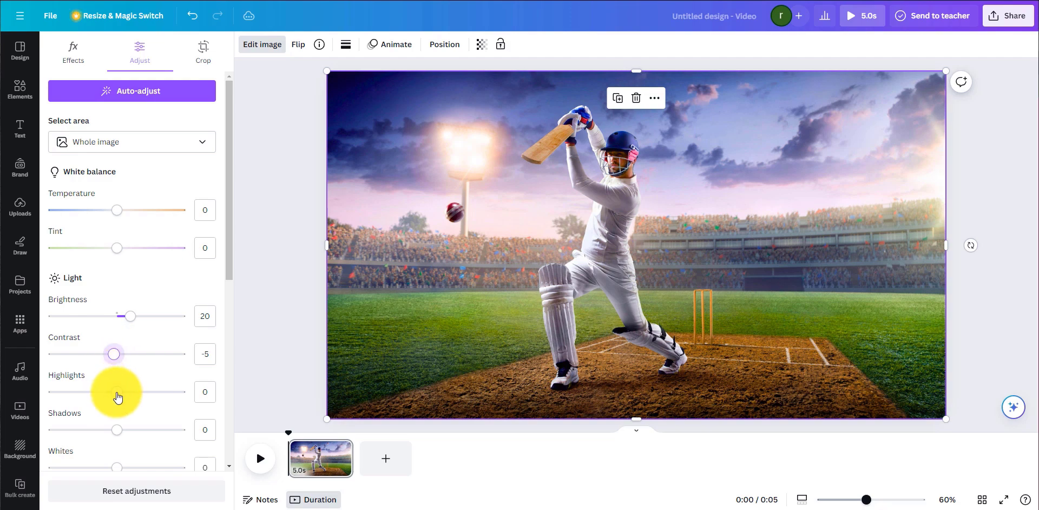
left_click_drag(114, 394, 120, 393)
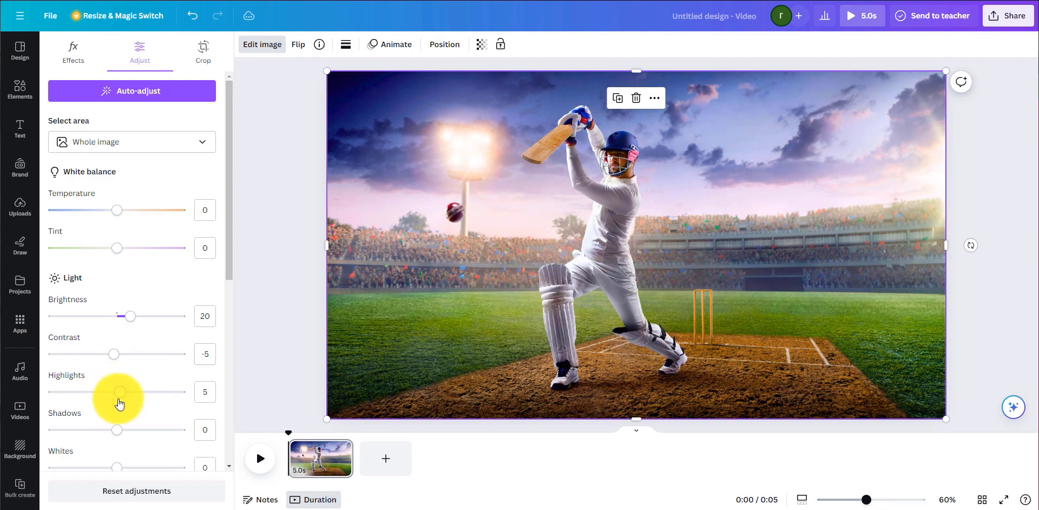
left_click(290, 201)
left_click(545, 214)
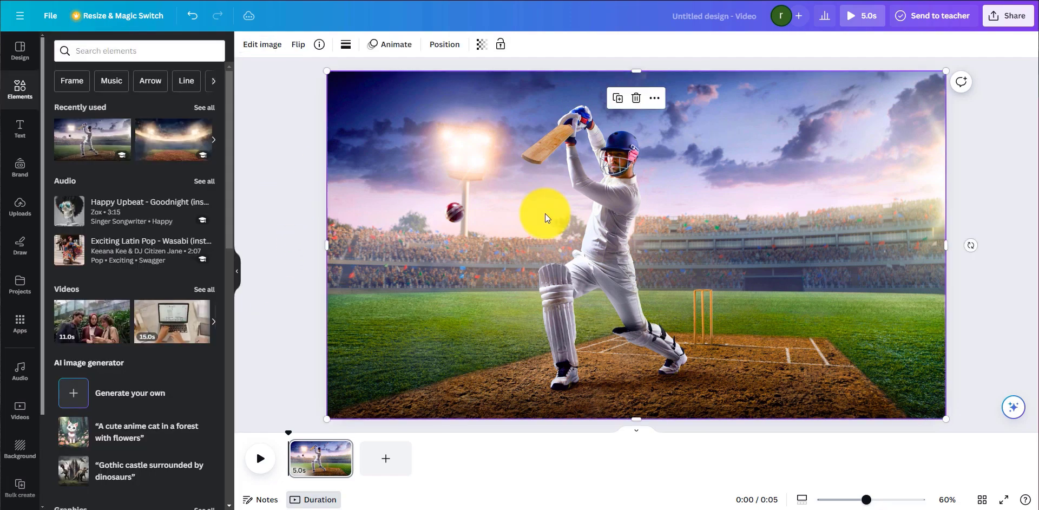
left_click(299, 200)
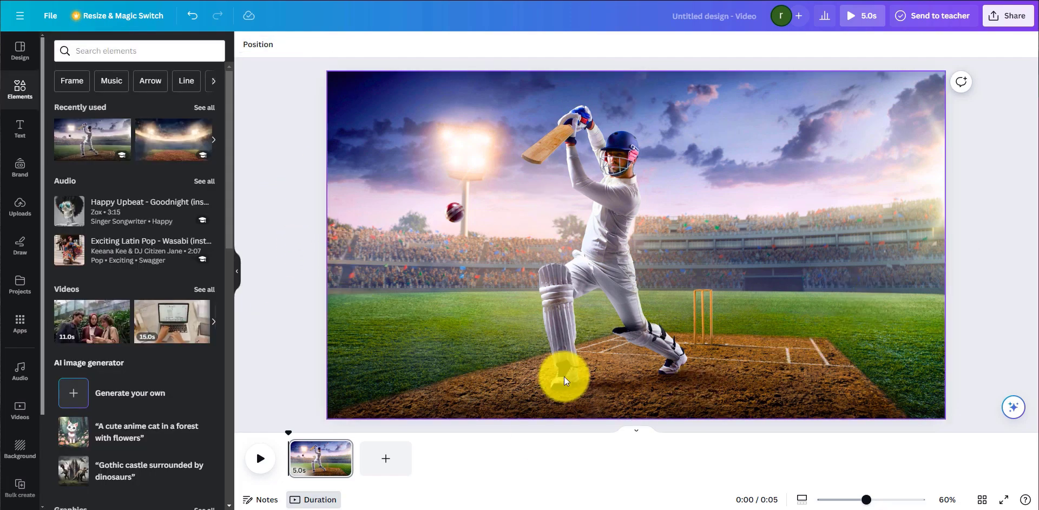
- Add a square shape over the photo, try the black-to-gold gradient on it, and fill it with solid blue
left_click(12, 88)
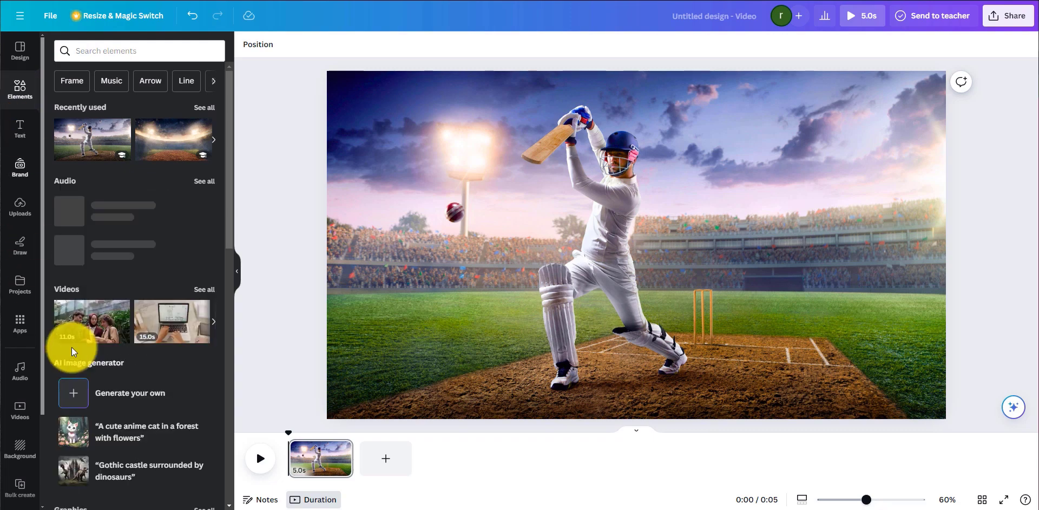
scroll(72, 347, "down", 9)
left_click(73, 264)
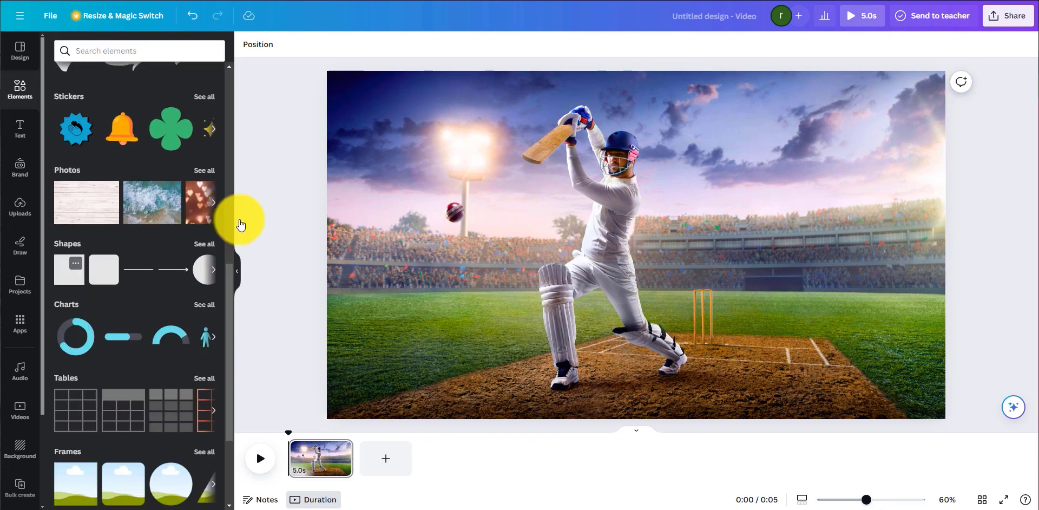
left_click(300, 45)
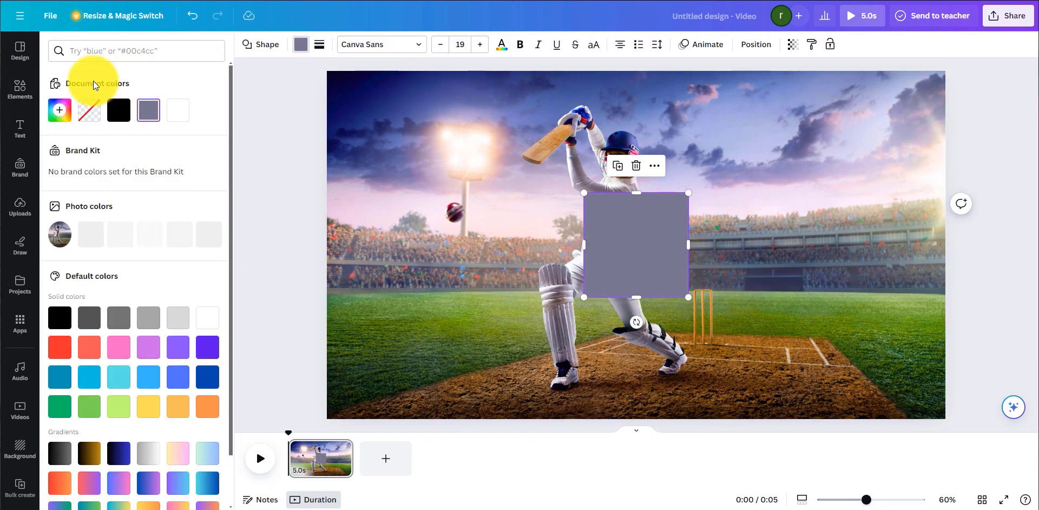
scroll(103, 399, "down", 1)
left_click(89, 398)
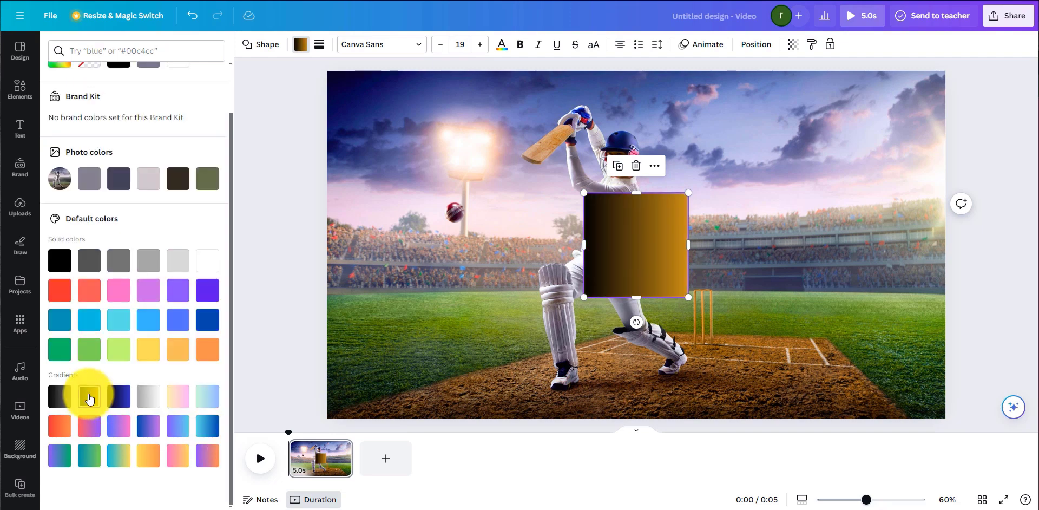
left_click(170, 323)
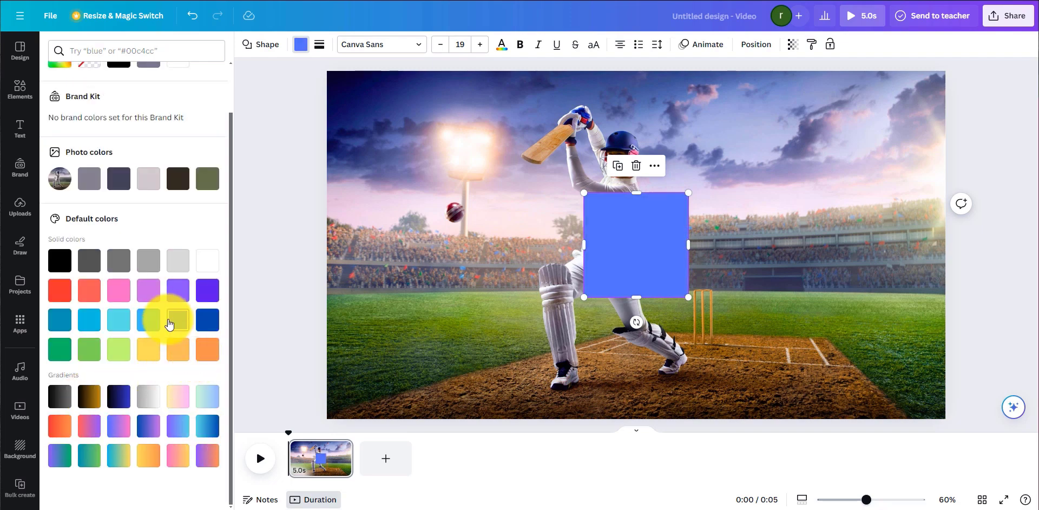
- Recolor the square solid orange and stretch it to cover the entire page
left_click_drag(652, 238, 945, 240)
left_click(204, 356)
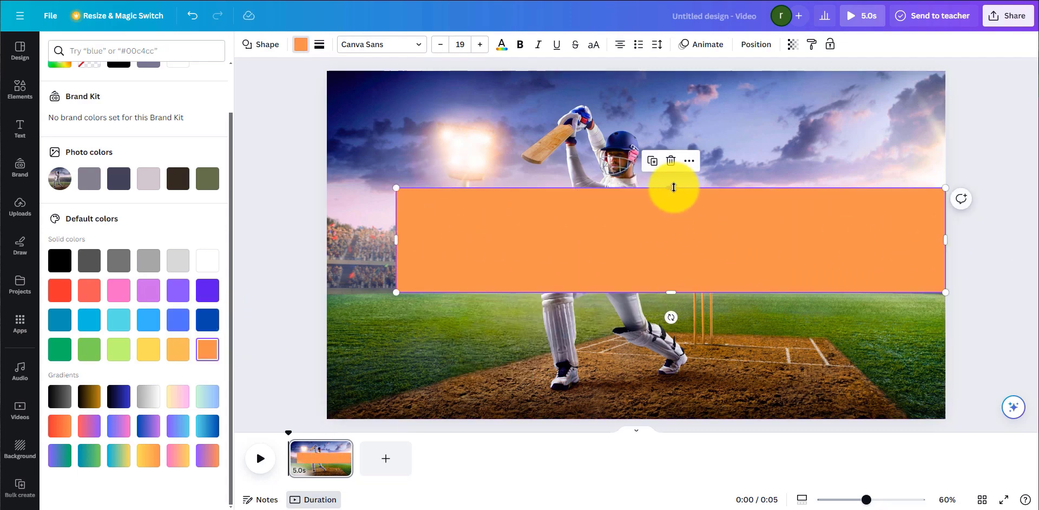
left_click_drag(673, 188, 664, 70)
left_click_drag(398, 181, 327, 181)
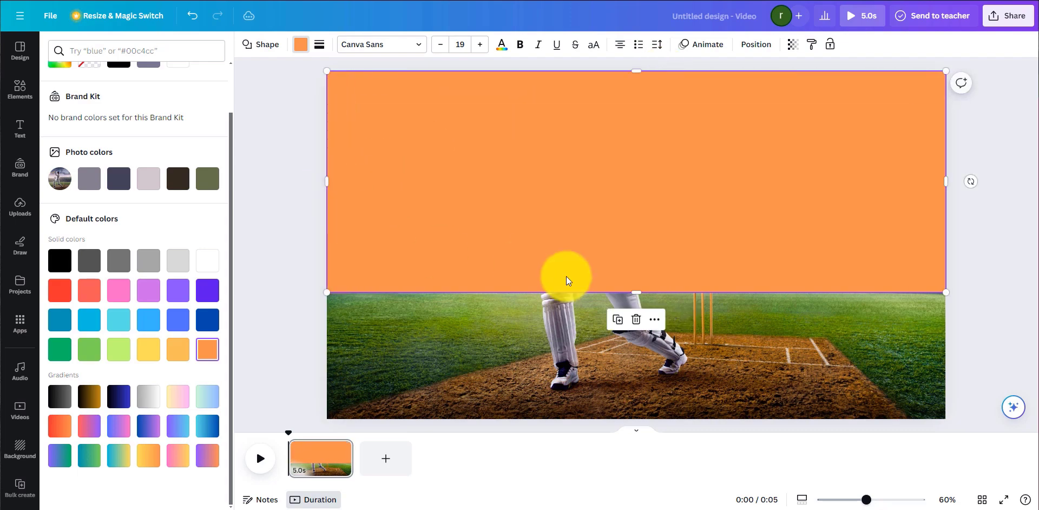
left_click_drag(636, 292, 624, 419)
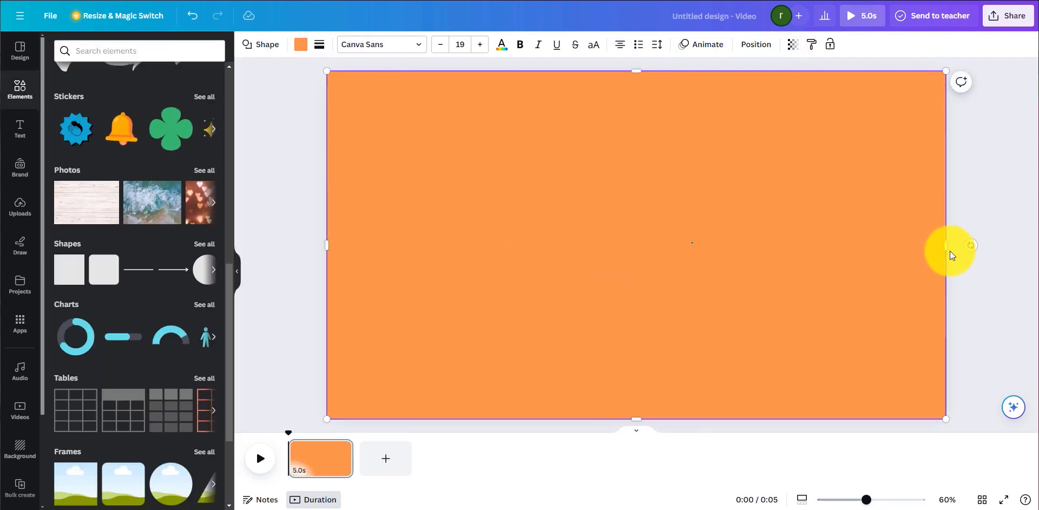
- Narrow the orange shape to slightly more than the left half of the page and make it semi-transparent
left_click_drag(951, 255, 673, 244)
left_click(1008, 203)
left_click(618, 238)
left_click(793, 44)
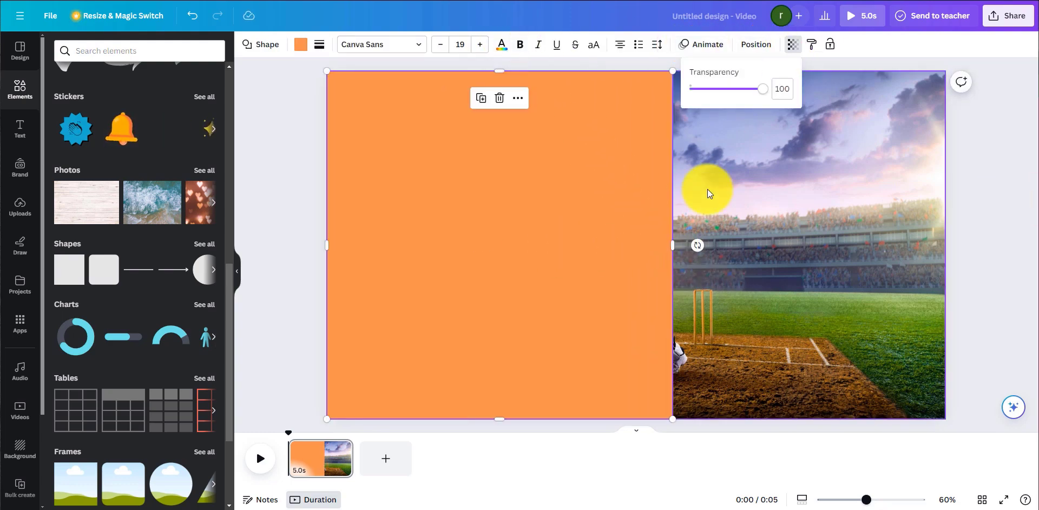
left_click(732, 89)
left_click(978, 203)
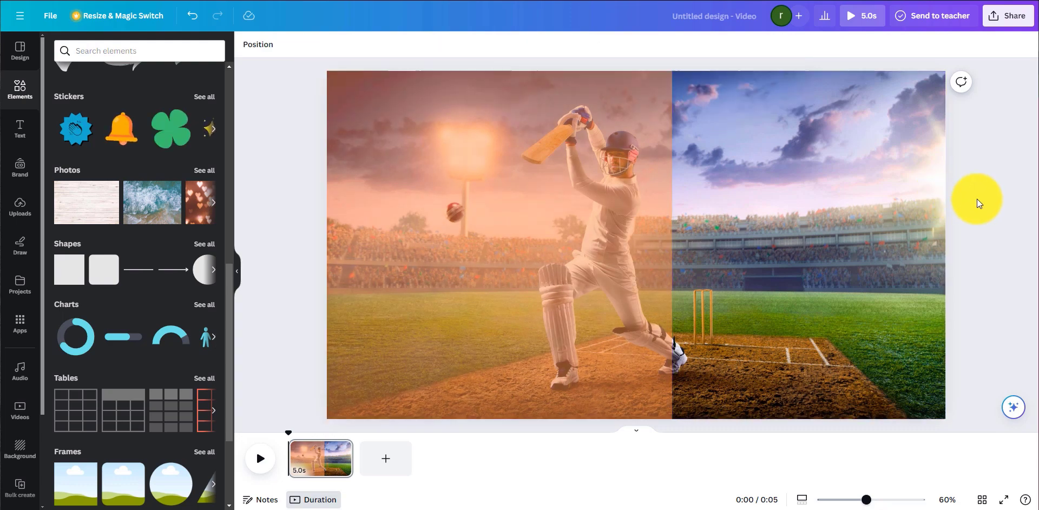
- Add a second, flattened rectangle straddling the orange overlay's right edge and set its transparency to 0
left_click(64, 269)
left_click_drag(638, 195, 638, 248)
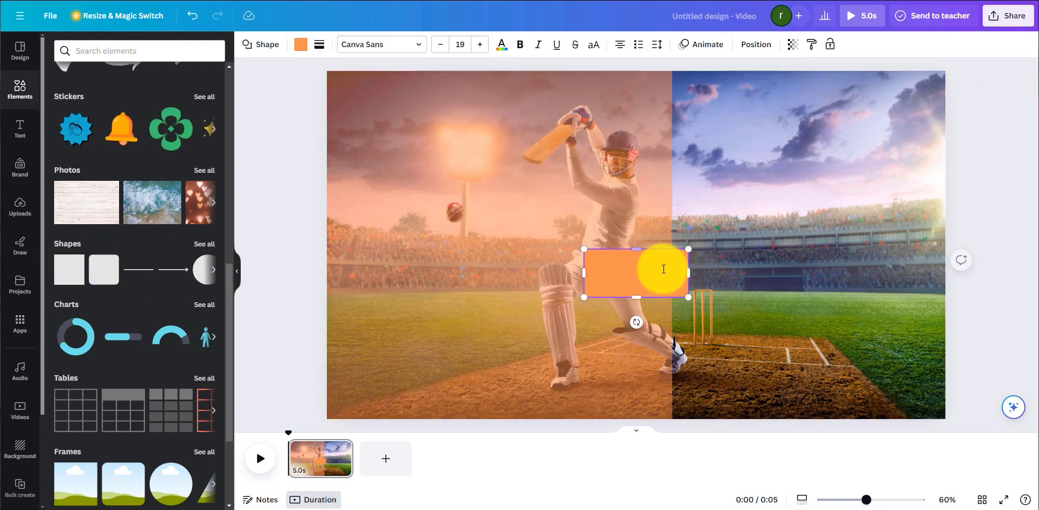
left_click(653, 289)
left_click_drag(653, 285, 714, 270)
left_click(792, 44)
left_click_drag(762, 89, 689, 89)
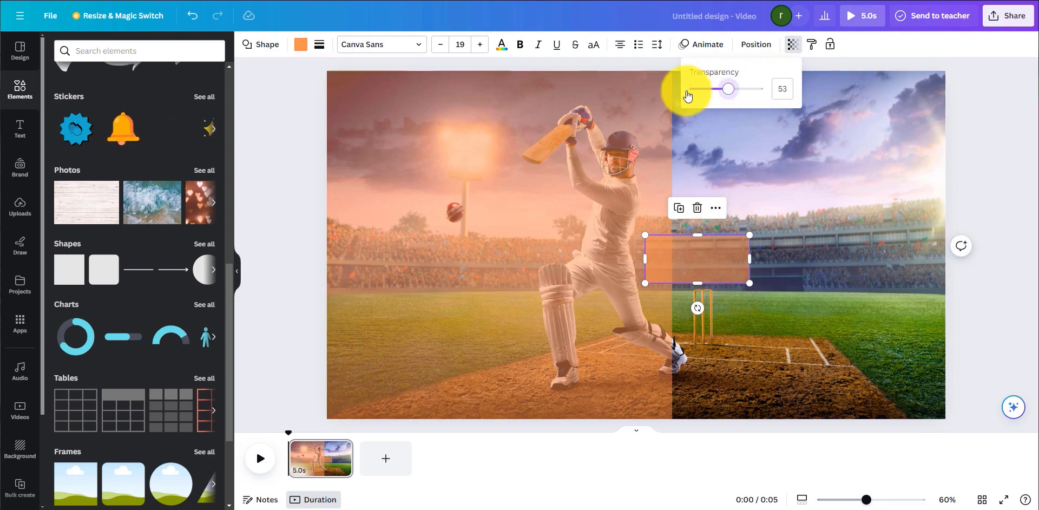
left_click(983, 154)
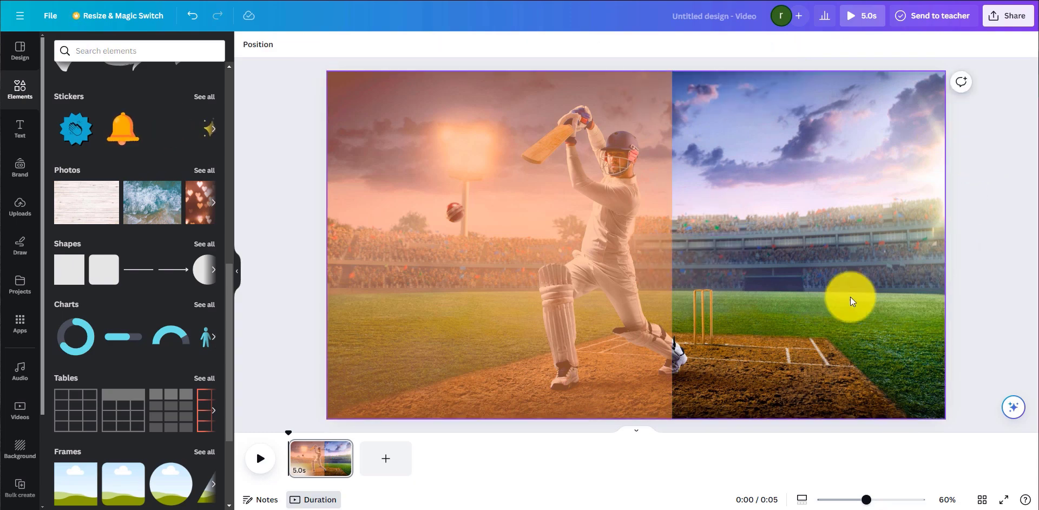
- Group the invisible rectangle with the orange overlay
left_click(644, 247)
left_click(623, 211, "shift")
left_click(508, 108)
- Try to shift the grouped shapes a short distance past the page's left edge, and undo the move
left_click(756, 267)
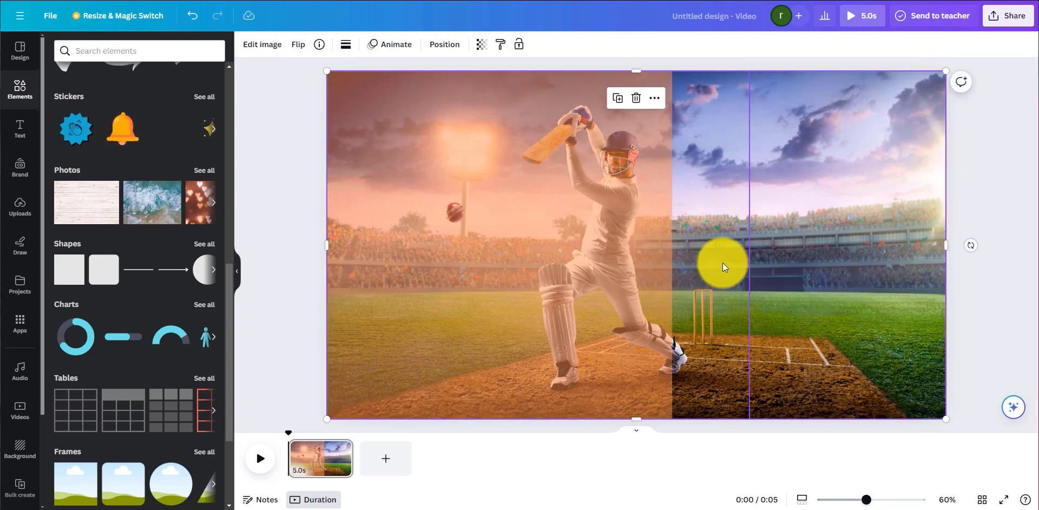
left_click(723, 263)
left_click_drag(725, 302, 680, 301)
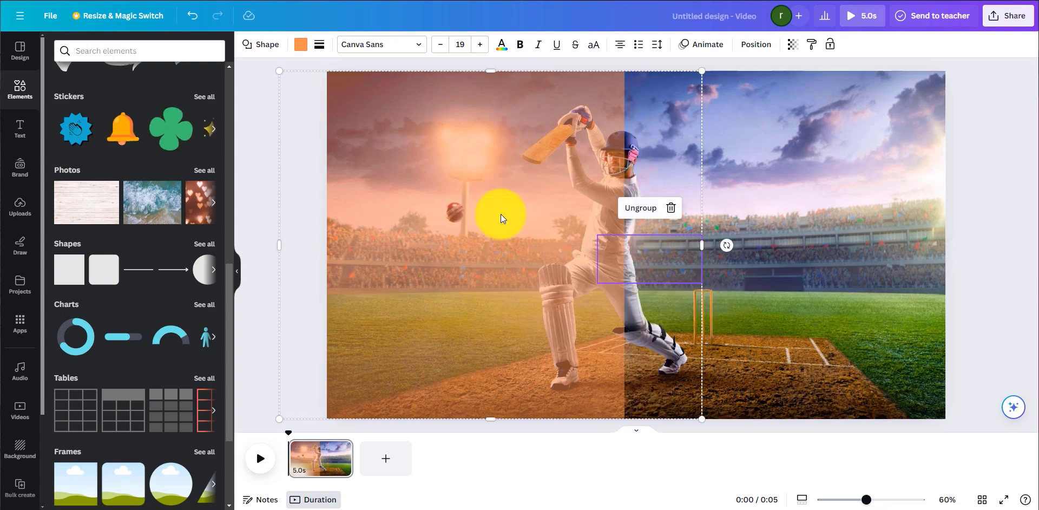
left_click(193, 15)
- Move the grouped shapes left until the orange overlay lies completely outside the page
left_click_drag(613, 160, 332, 158)
left_click_drag(431, 151, 352, 157)
left_click(974, 163)
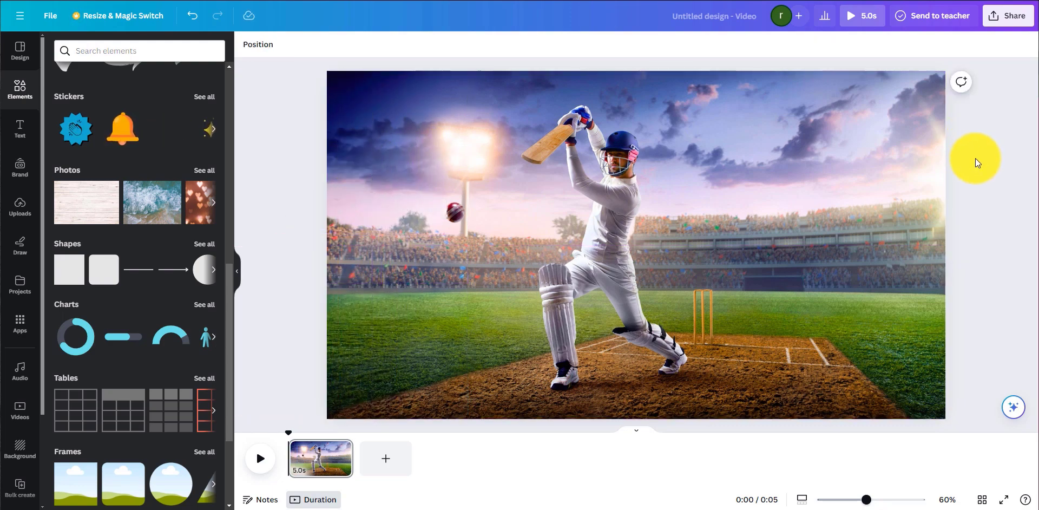
- Add a new square, stretch it into a bar wider than the page, and place it across the page's bottom edge
left_click_drag(68, 278, 625, 260)
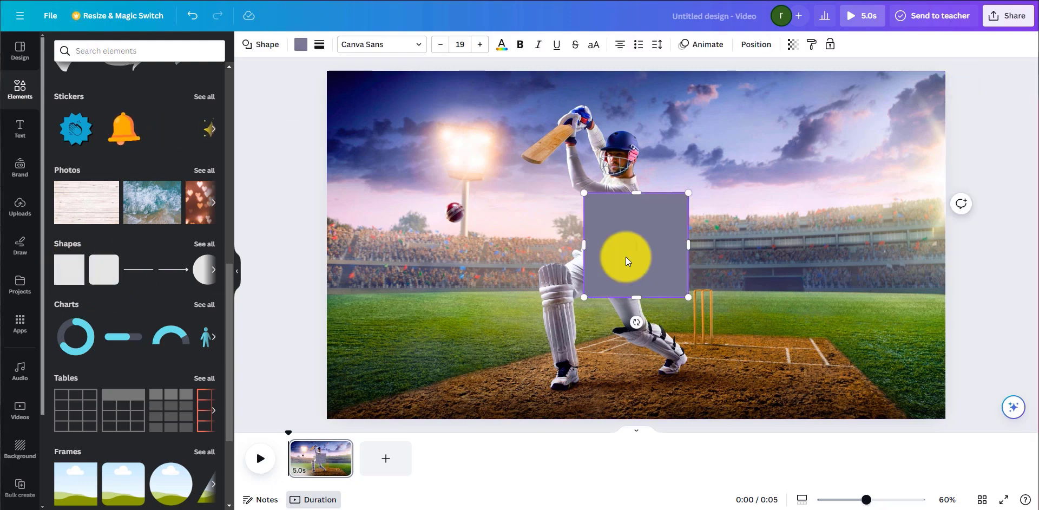
left_click_drag(688, 245, 930, 245)
left_click_drag(866, 499, 856, 499)
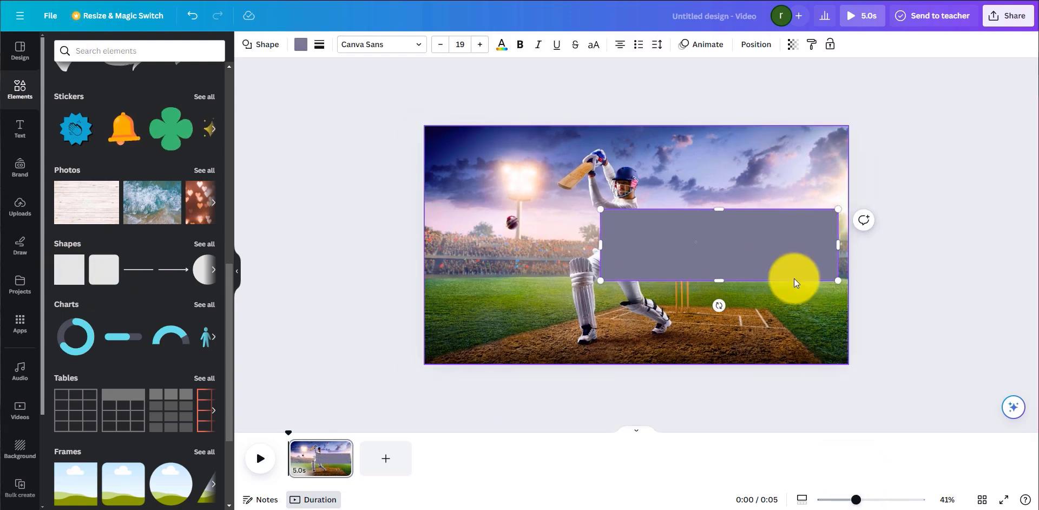
left_click_drag(600, 245, 375, 248)
left_click_drag(636, 246, 625, 352)
- Duplicate the bar across the page's top edge and fill both bars with black
left_click(617, 83)
left_click(476, 154)
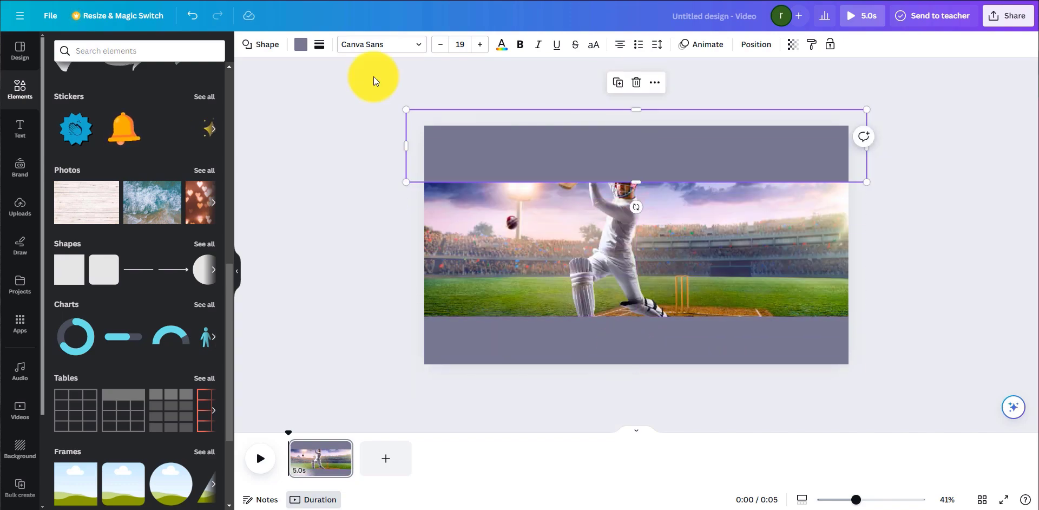
left_click(301, 44)
left_click(118, 110)
left_click(482, 351)
left_click(118, 110)
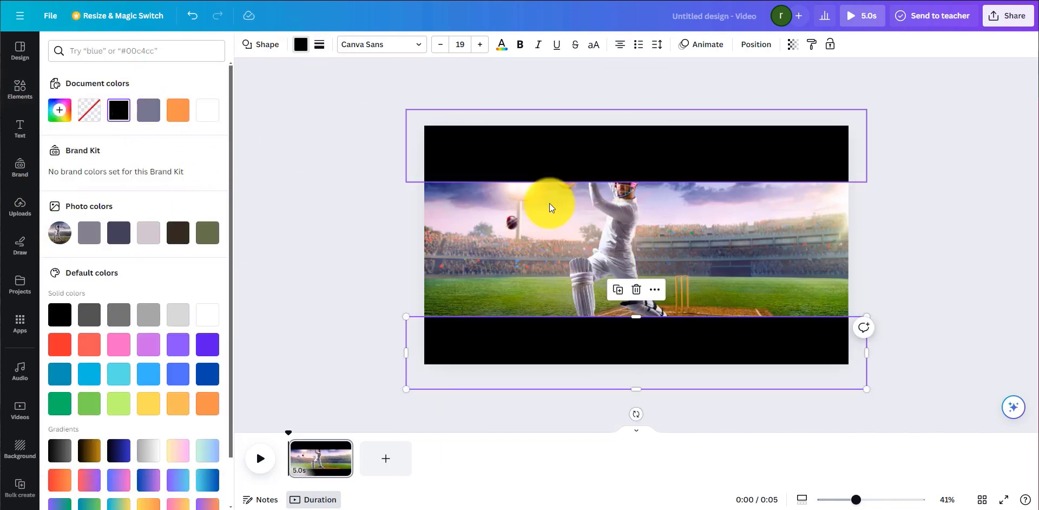
- Add a fully transparent square overlapping the top black bar's lower edge and group it with that bar
left_click(739, 206)
left_click(69, 274)
left_click_drag(630, 254, 666, 189)
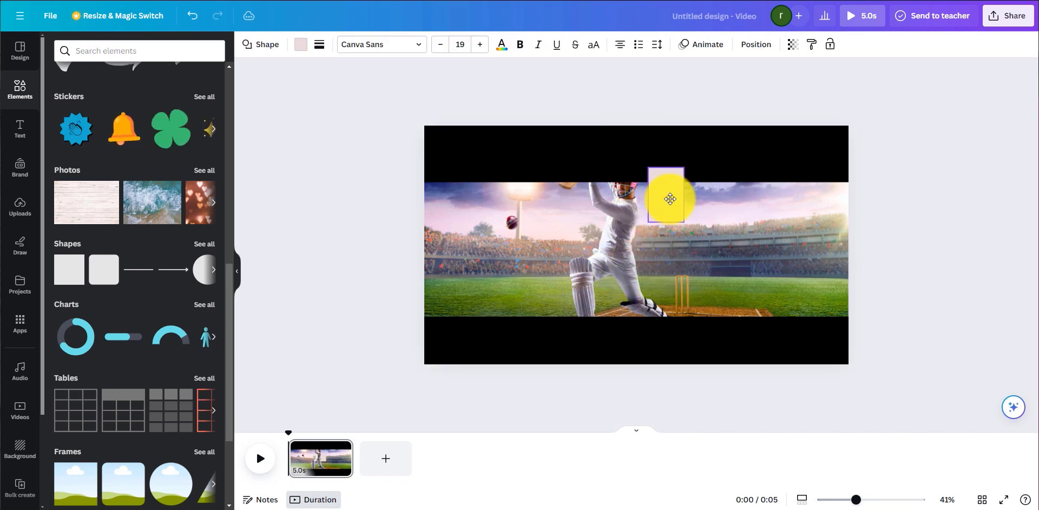
left_click(793, 44)
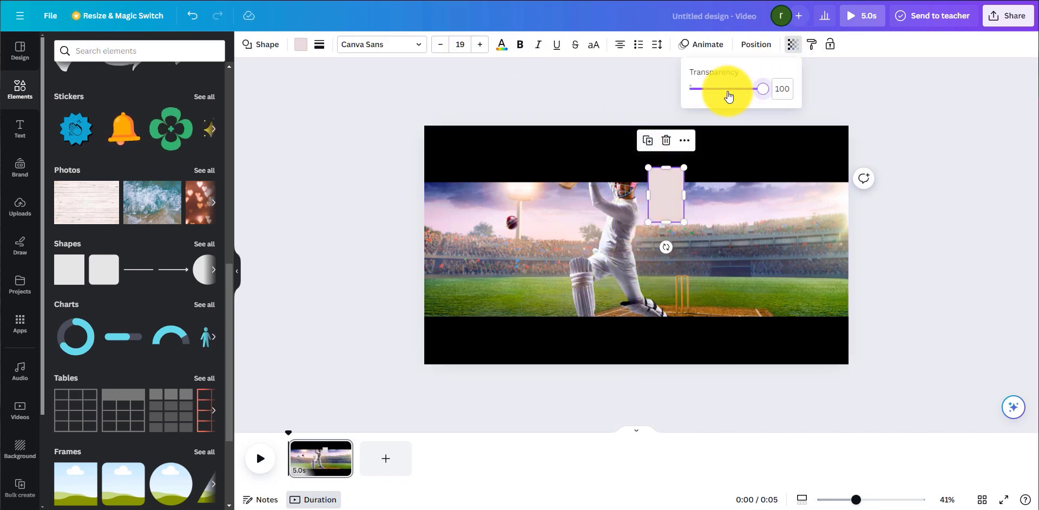
left_click(689, 89)
left_click(666, 174, "shift")
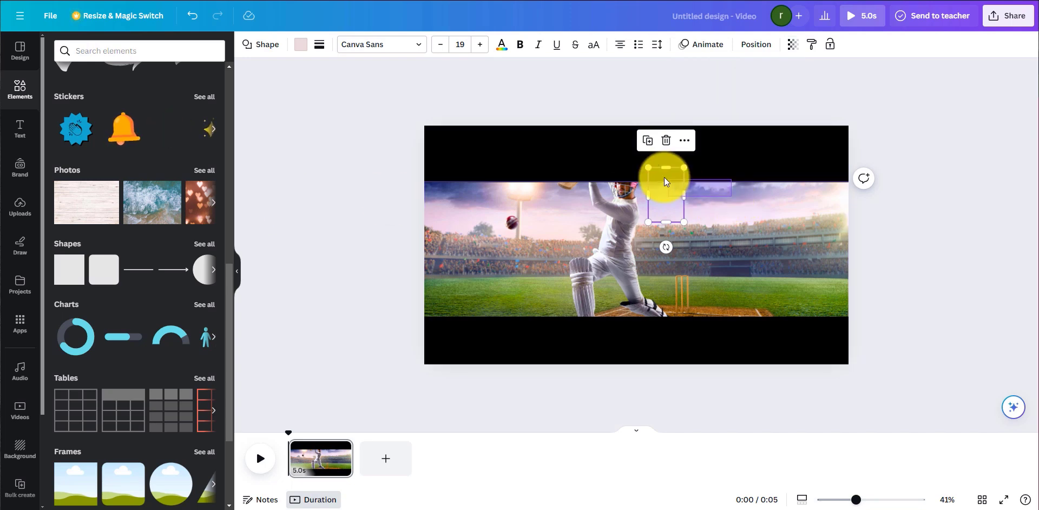
left_click(616, 85)
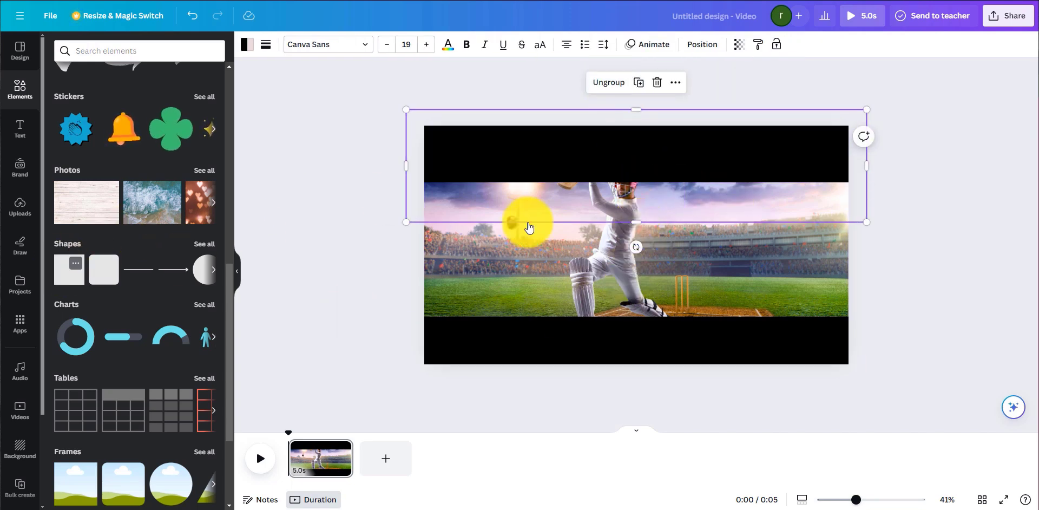
- Add another fully transparent square overlapping the bottom black bar's upper edge and group it with that bar
key("r")
left_click_drag(627, 210, 630, 226)
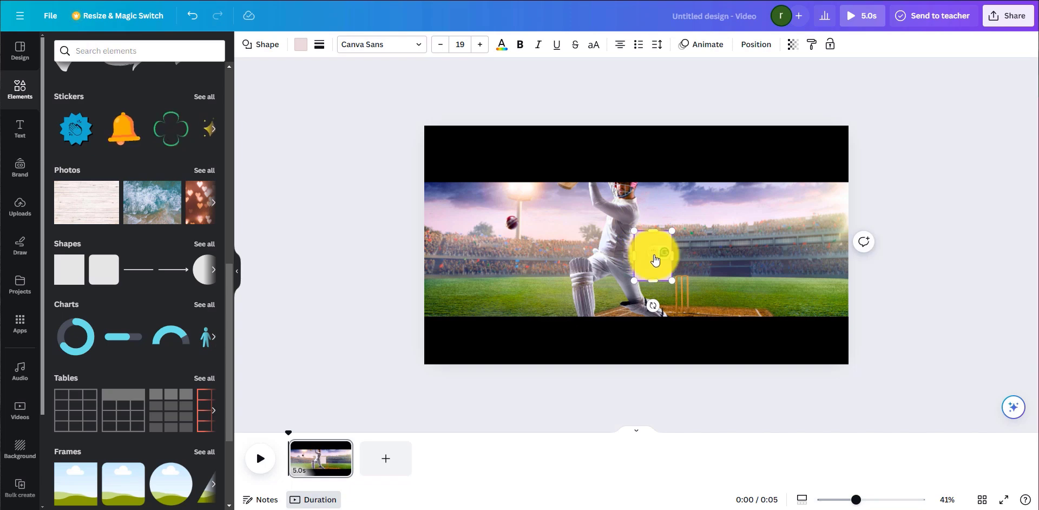
left_click_drag(652, 264, 702, 288)
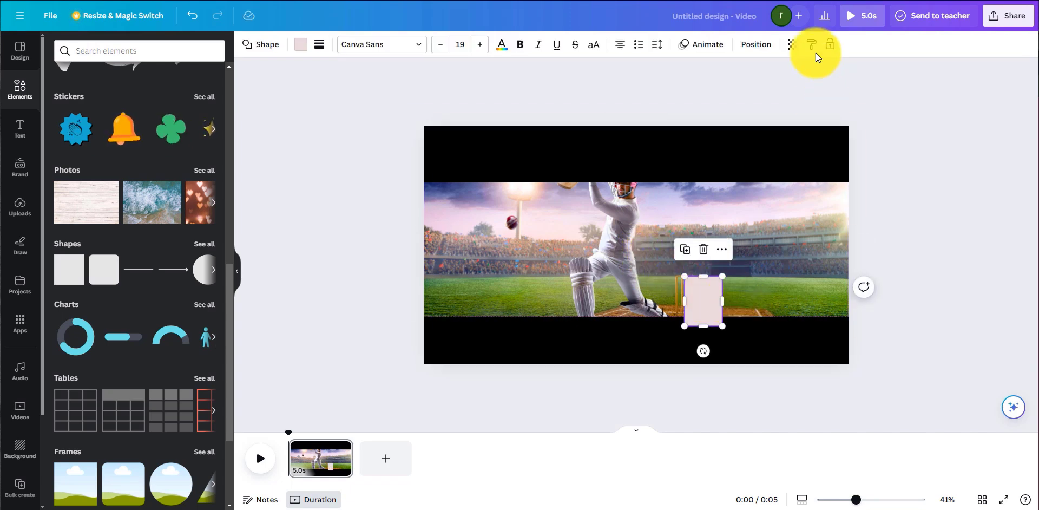
left_click(792, 45)
left_click_drag(765, 90, 643, 105)
left_click(712, 324)
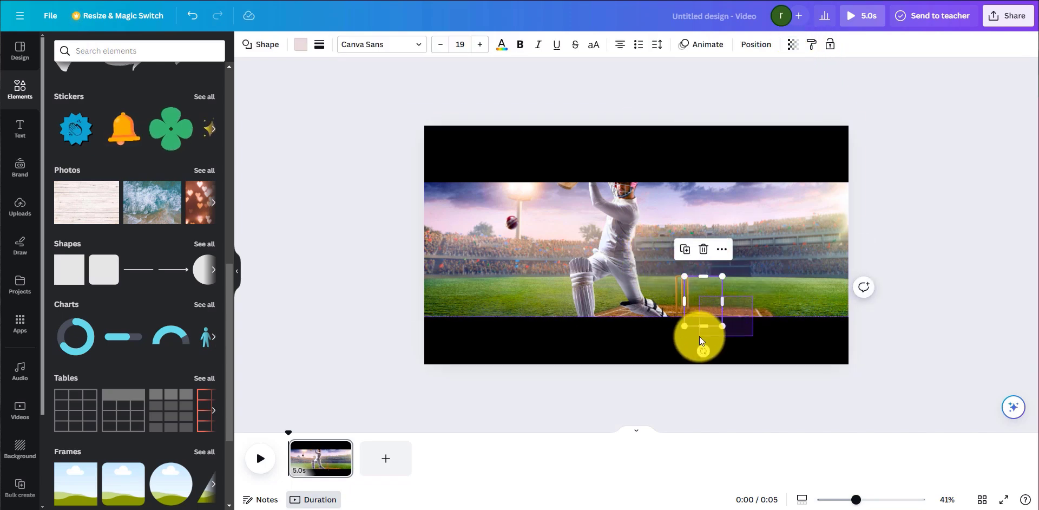
left_click(700, 340)
- Move the bottom bar group down and the top bar group up, leaving thin black bars along the page edges
left_click_drag(715, 298, 713, 326)
left_click(696, 167)
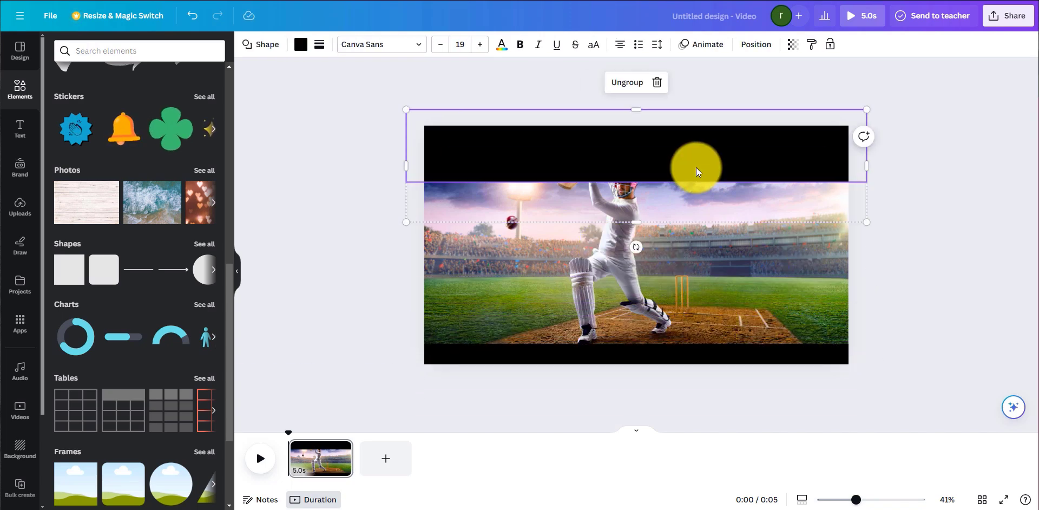
left_click_drag(696, 167, 696, 131)
left_click(669, 350)
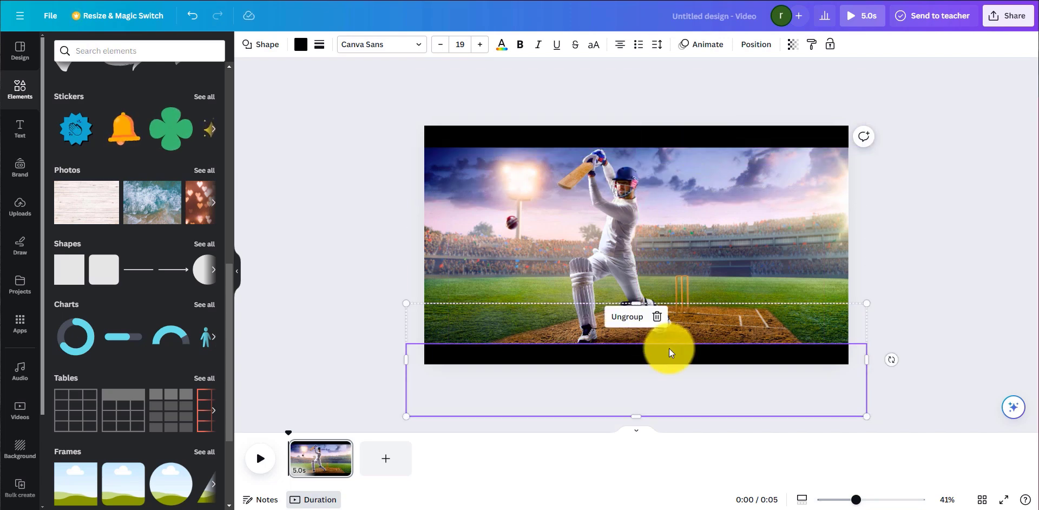
left_click_drag(669, 350, 668, 347)
left_click(929, 246)
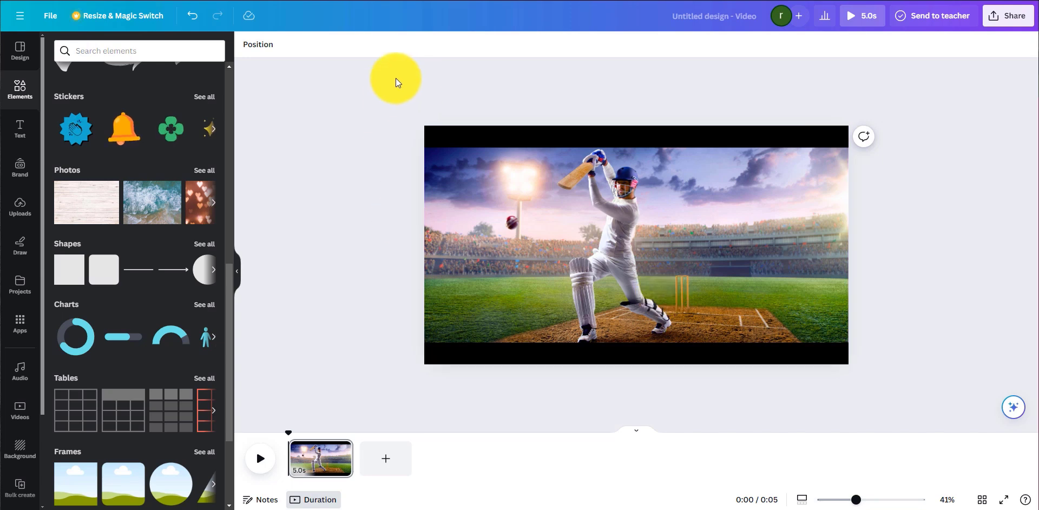
- Add a heading to the page with the text "Cricket"
left_click(20, 130)
left_click(106, 162)
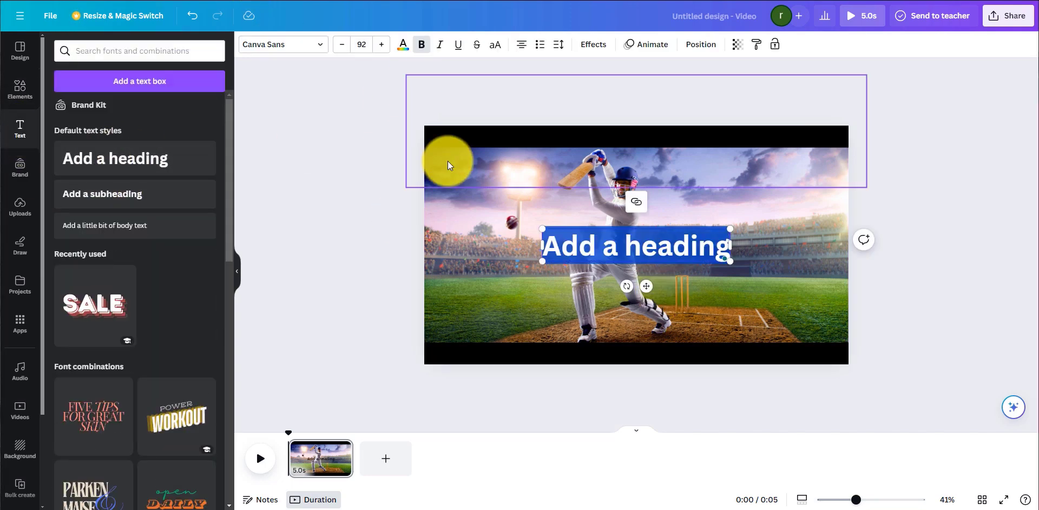
double_click(628, 249)
type("Cricke")
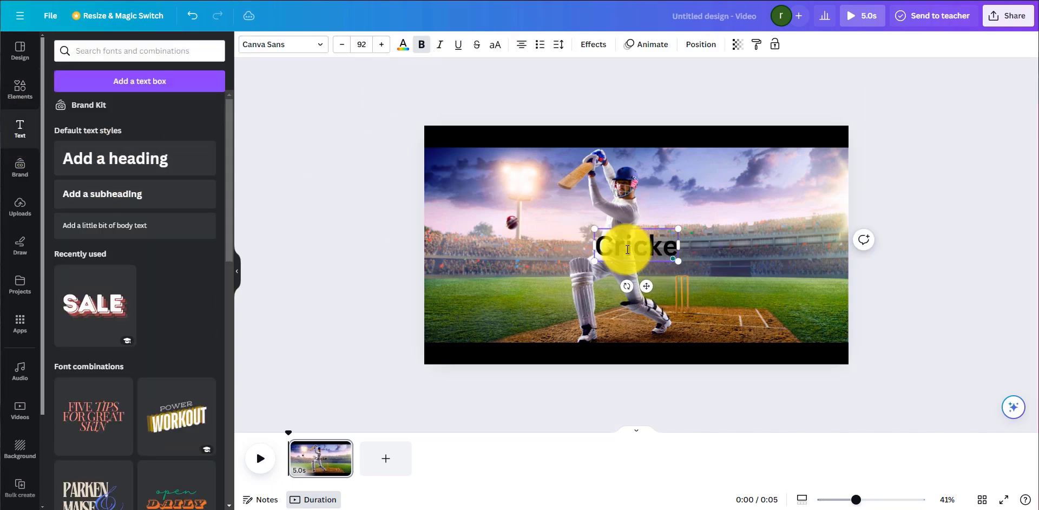
type("t")
left_click(725, 280)
- Make the heading uppercase and set its font to Anton
left_click(638, 246)
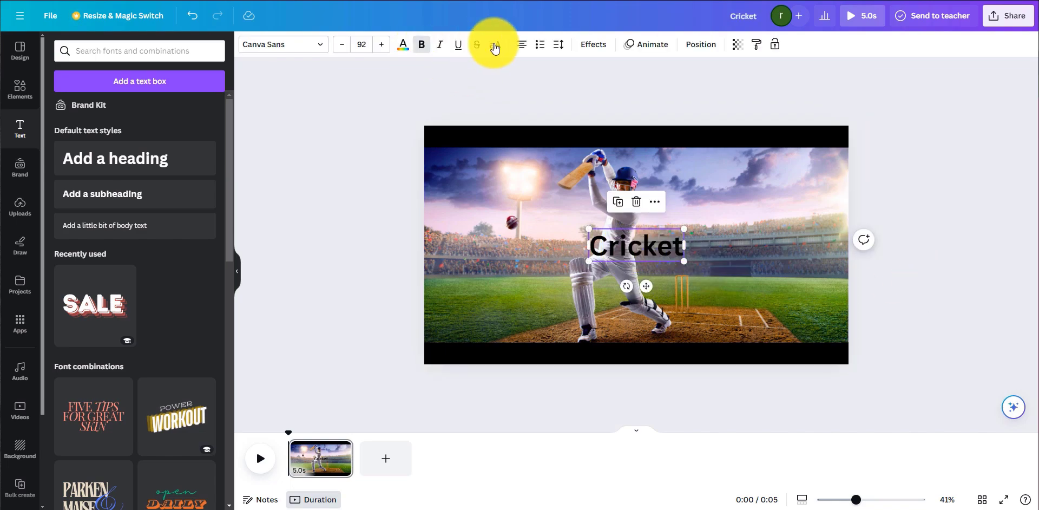
left_click(295, 46)
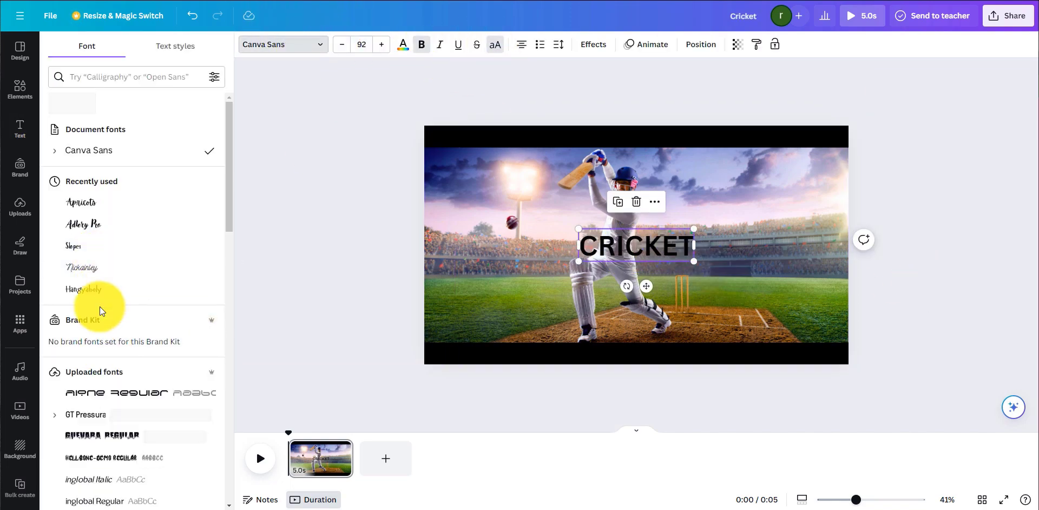
scroll(100, 309, "down", 2)
scroll(100, 311, "down", 10)
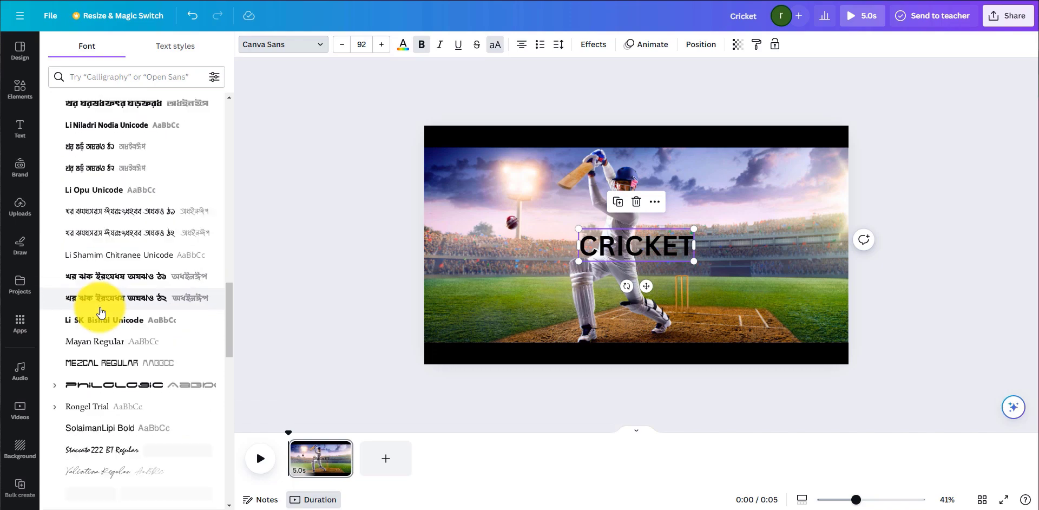
left_click(75, 355)
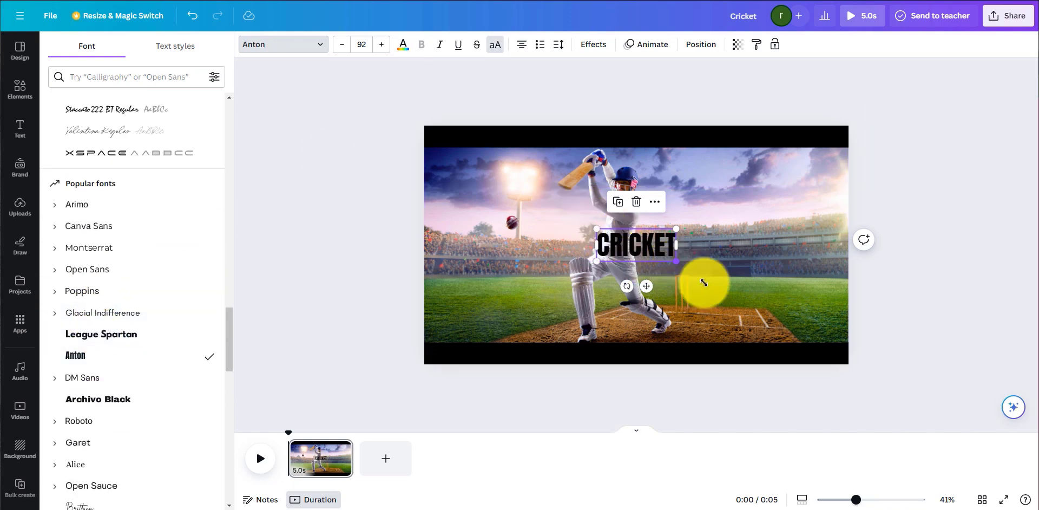
- Enlarge the heading to font size 194 beside the batsman and colour it white
left_click_drag(676, 262, 765, 298)
left_click_drag(686, 283, 726, 261)
left_click(403, 44)
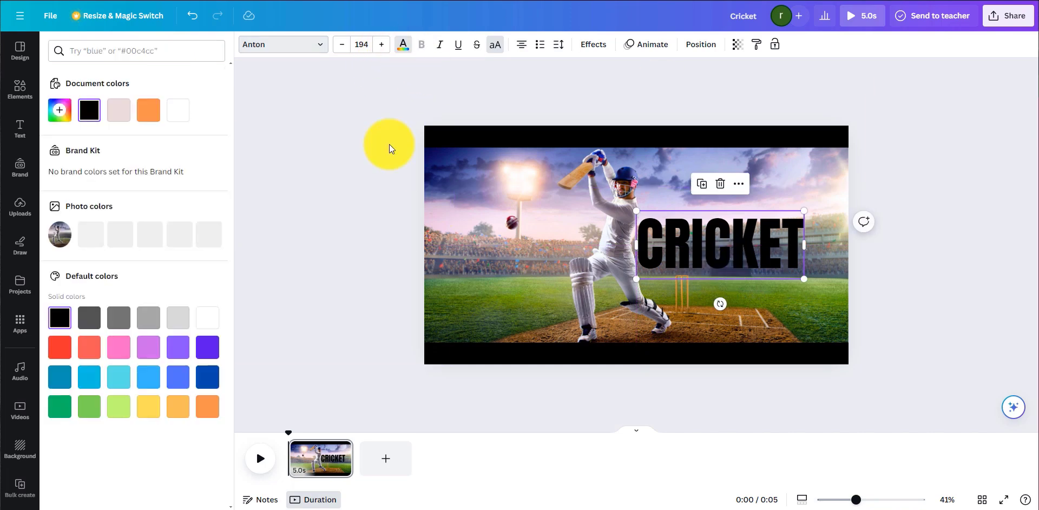
left_click(178, 110)
- Apply the Lift effect to the heading with an intensity of 100
left_click(593, 44)
left_click(199, 129)
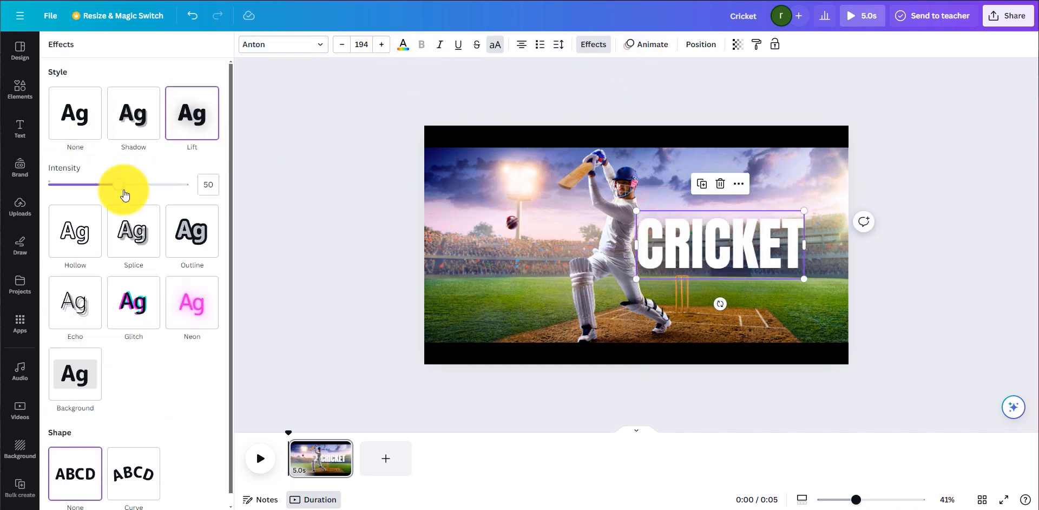
left_click_drag(121, 186, 199, 186)
- Enlarge the heading to font size 262 and centre it on the page
left_click_drag(796, 268, 789, 310)
left_click_drag(691, 264, 660, 255)
left_click_drag(513, 196, 529, 197)
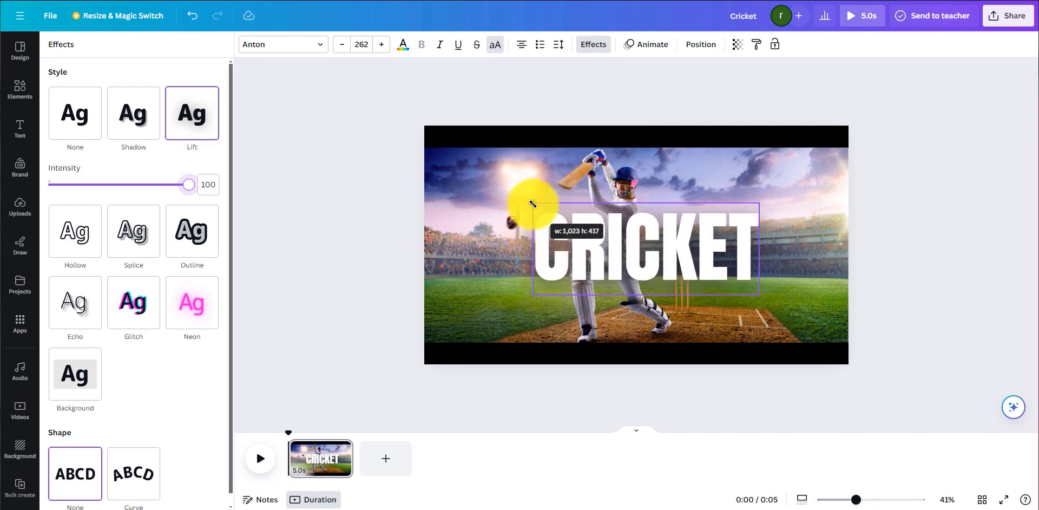
left_click_drag(628, 239, 633, 237)
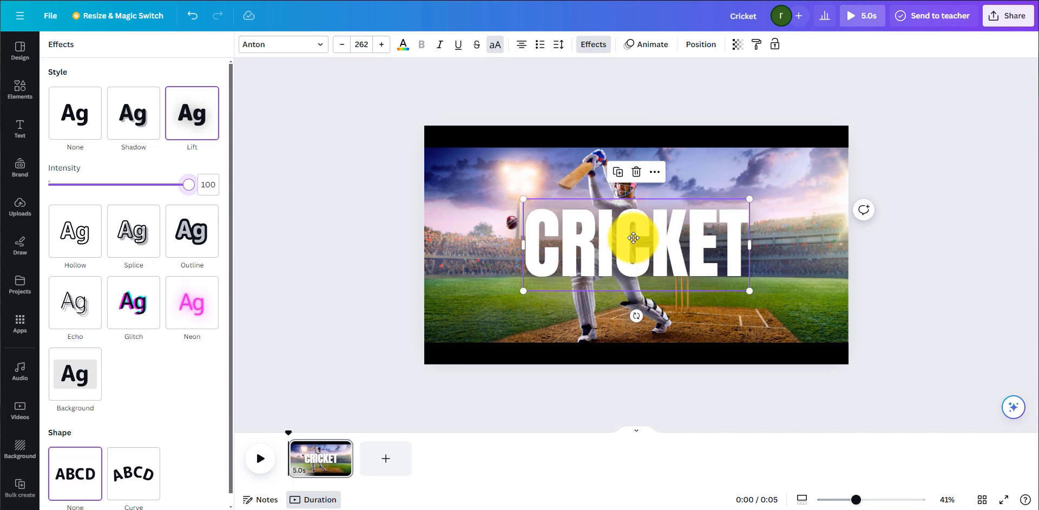
left_click(921, 262)
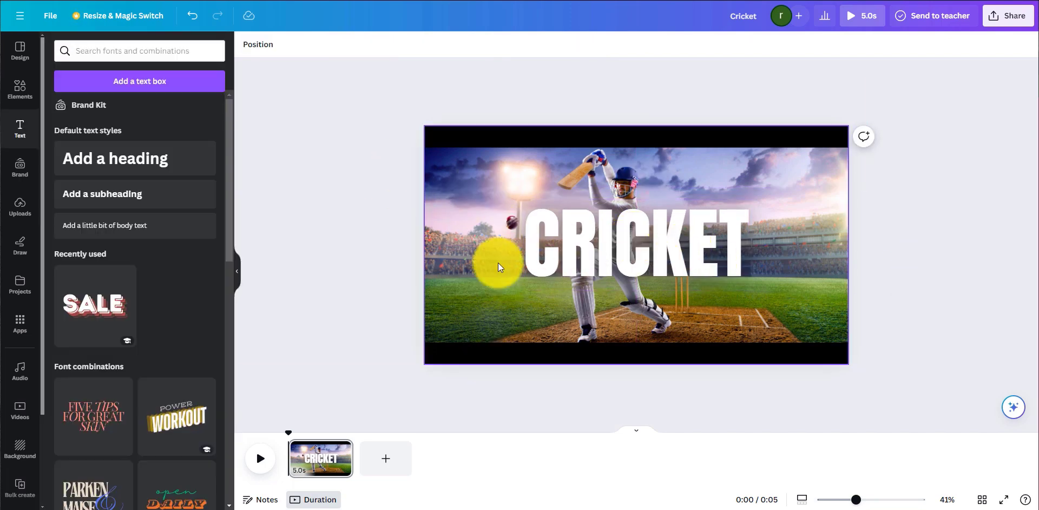
- Show the page's layers and move the heading layer below both black bars, above the orange overlay
right_click(498, 245)
mouse_move(524, 322)
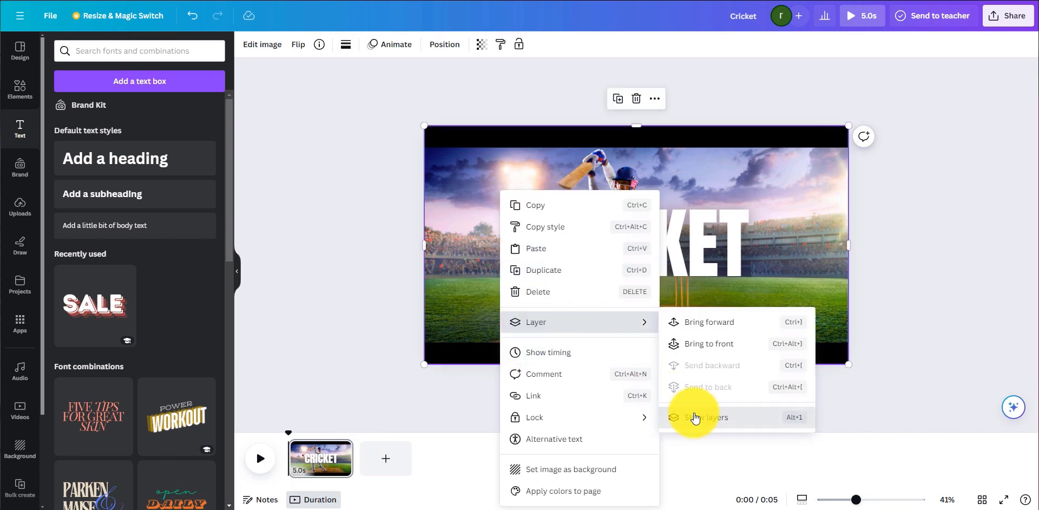
left_click(696, 418)
left_click_drag(150, 115, 144, 190)
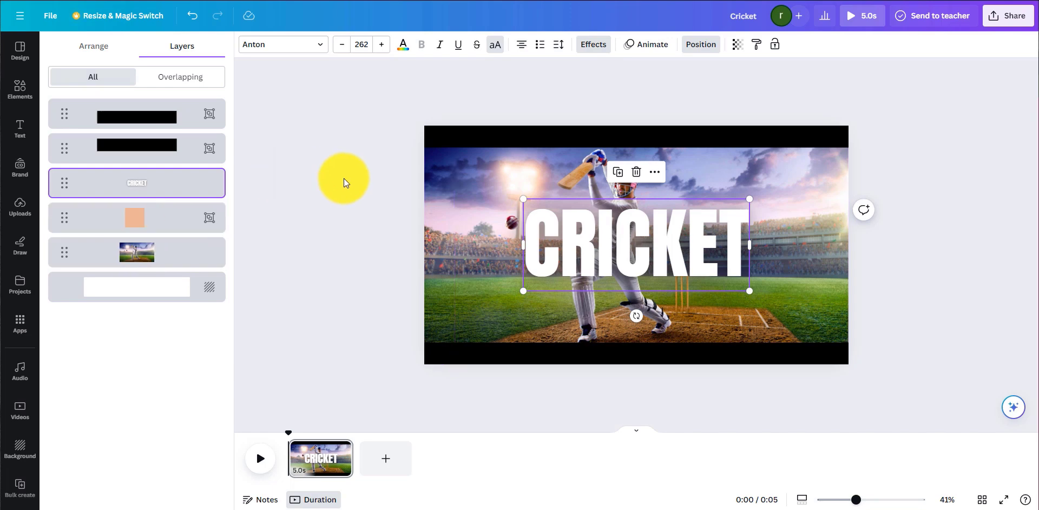
left_click(343, 177)
- Move the orange overlay group onto the page and widen it to about 2,363 so the overlay covers the whole photo
left_click(432, 222)
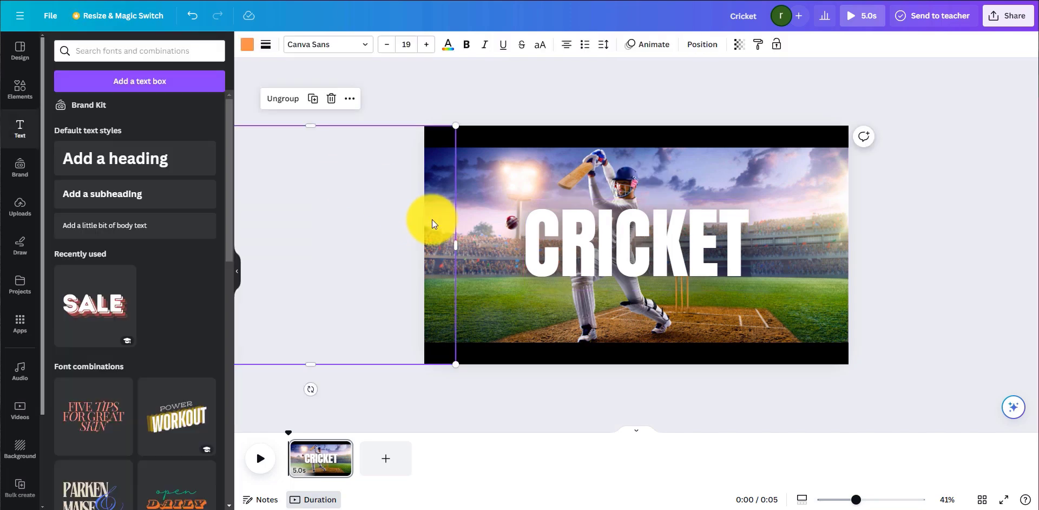
left_click_drag(432, 219, 781, 220)
left_click_drag(519, 246, 351, 245)
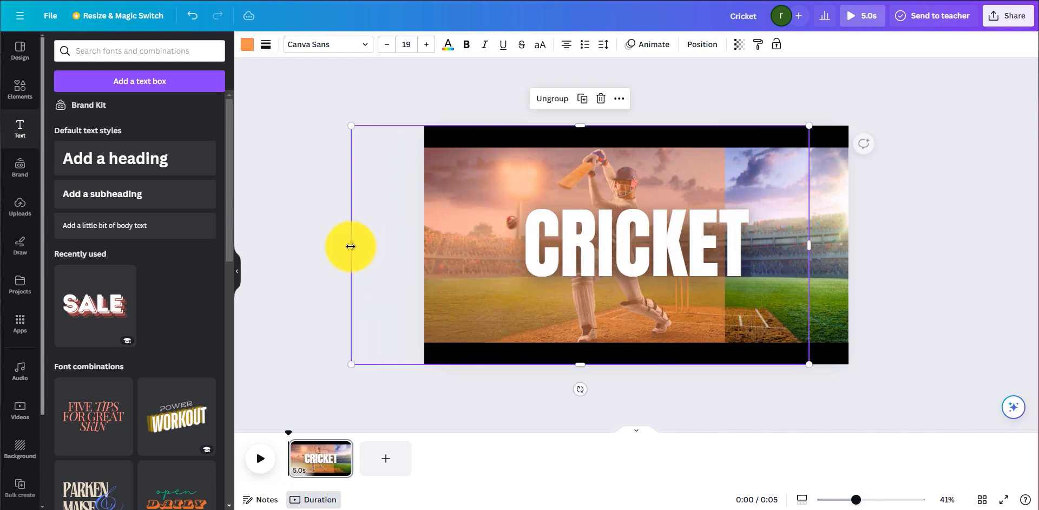
left_click_drag(451, 249, 526, 248)
left_click_drag(878, 245, 947, 244)
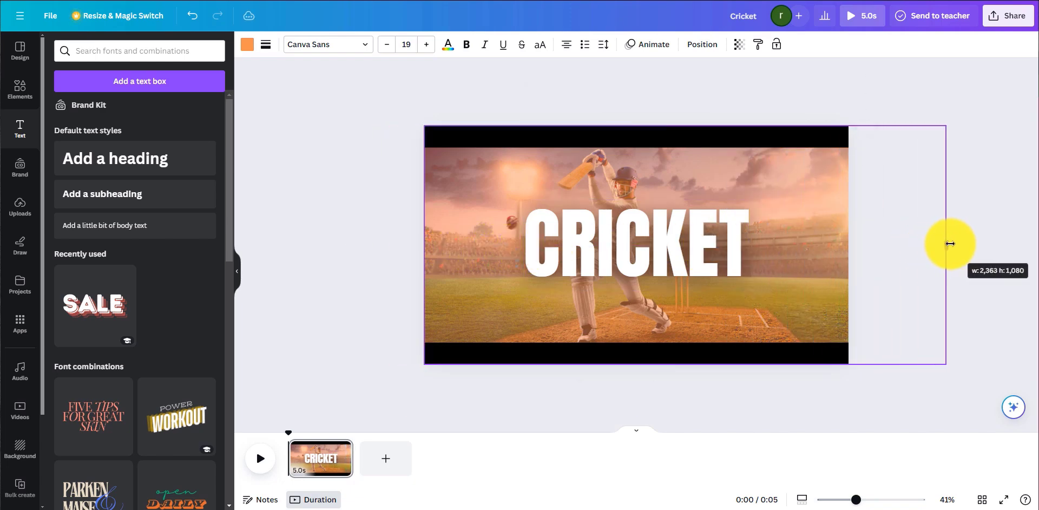
- Raise the bottom bar group to the page's bottom edge and stretch it upward over the lower part of the heading
left_click(636, 357)
left_click_drag(636, 357, 643, 306)
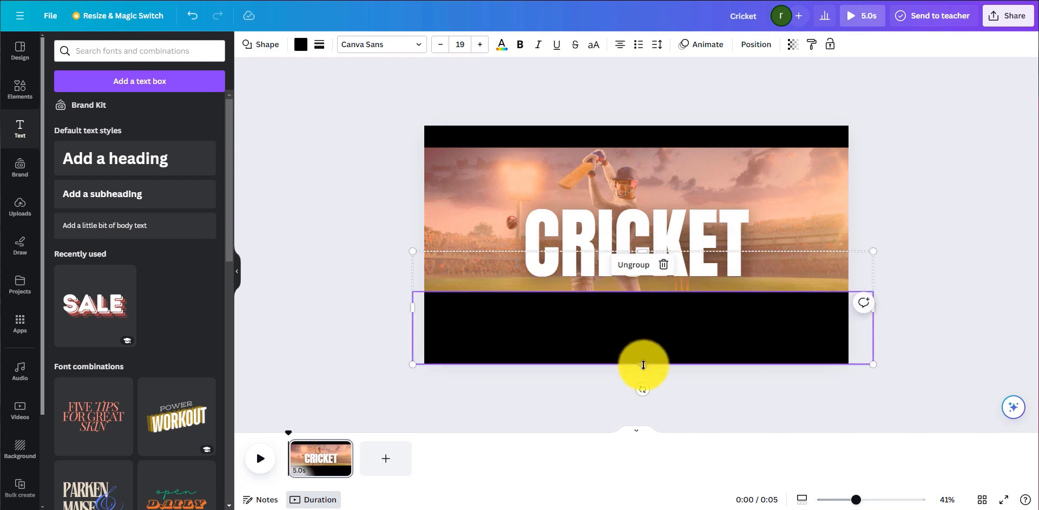
left_click_drag(643, 364, 645, 410)
left_click_drag(654, 339, 650, 287)
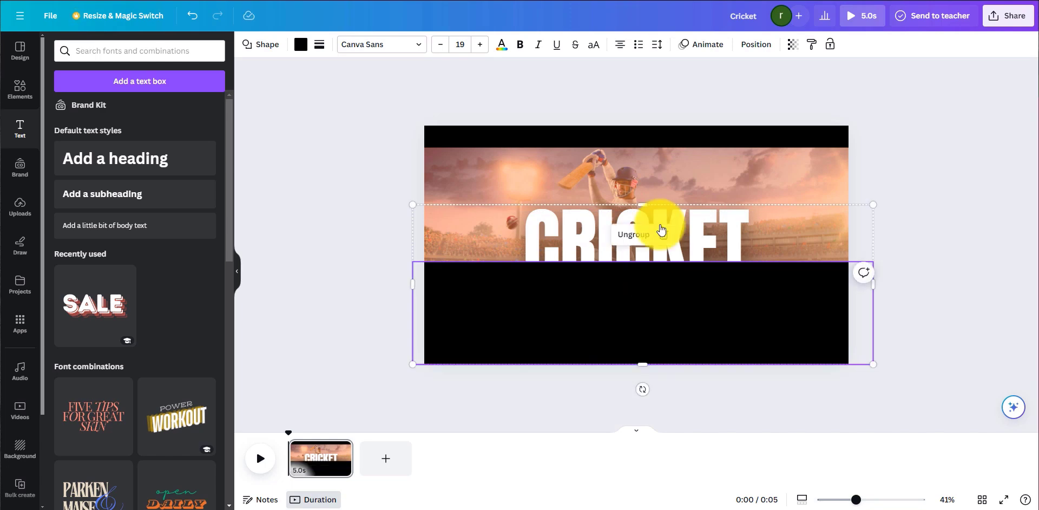
- Lower and stretch the top bar group, and extend the bottom one upward until the black bars meet and cover the page
left_click_drag(661, 230, 635, 155)
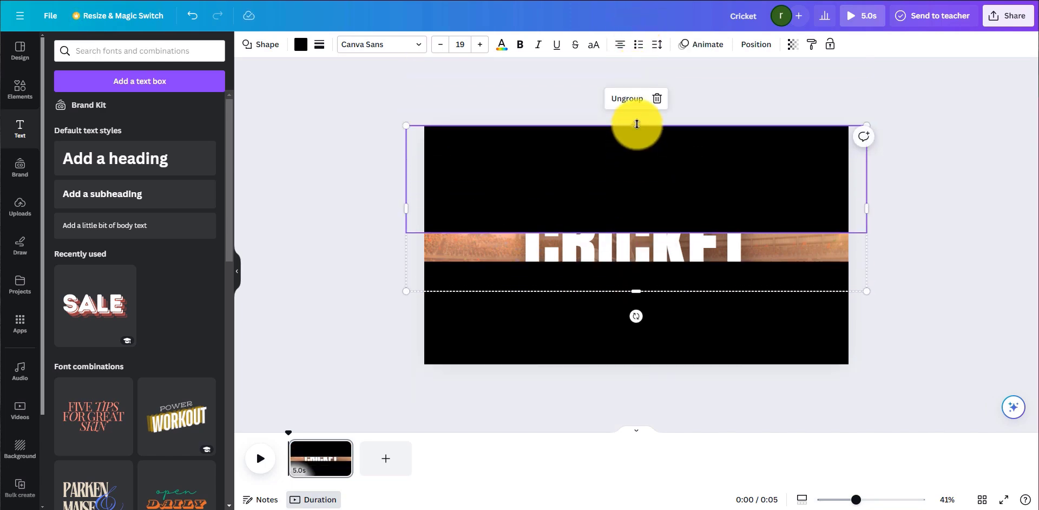
left_click_drag(637, 124, 635, 164)
left_click(622, 314)
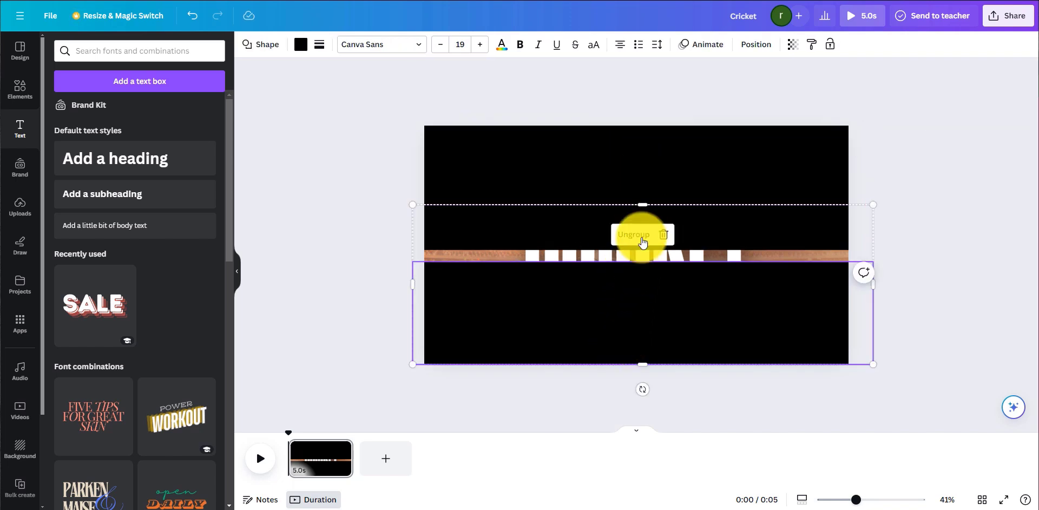
left_click_drag(642, 261, 642, 188)
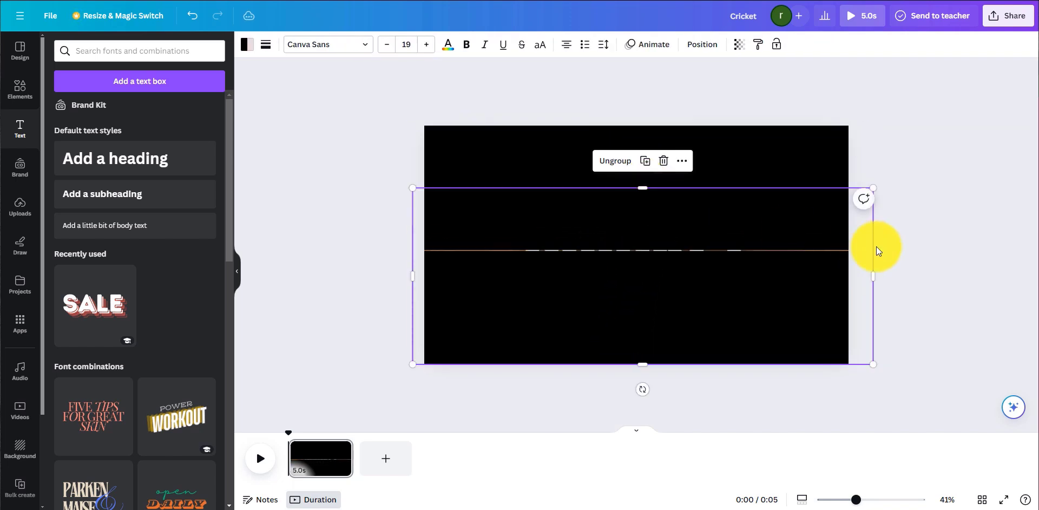
left_click_drag(643, 185, 643, 186)
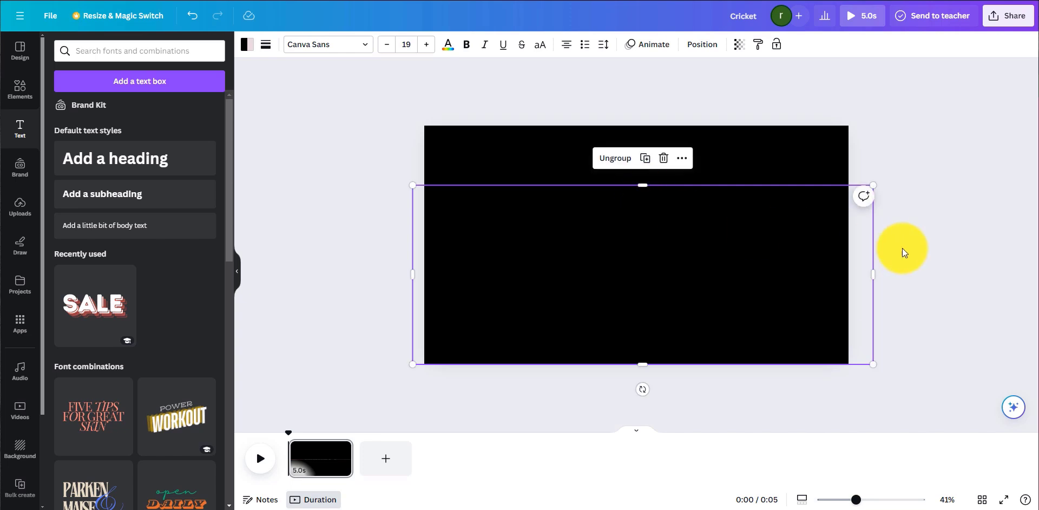
- Trim the page's duration to 2.0 seconds and duplicate the page
left_click(545, 294)
left_click_drag(353, 458, 313, 461)
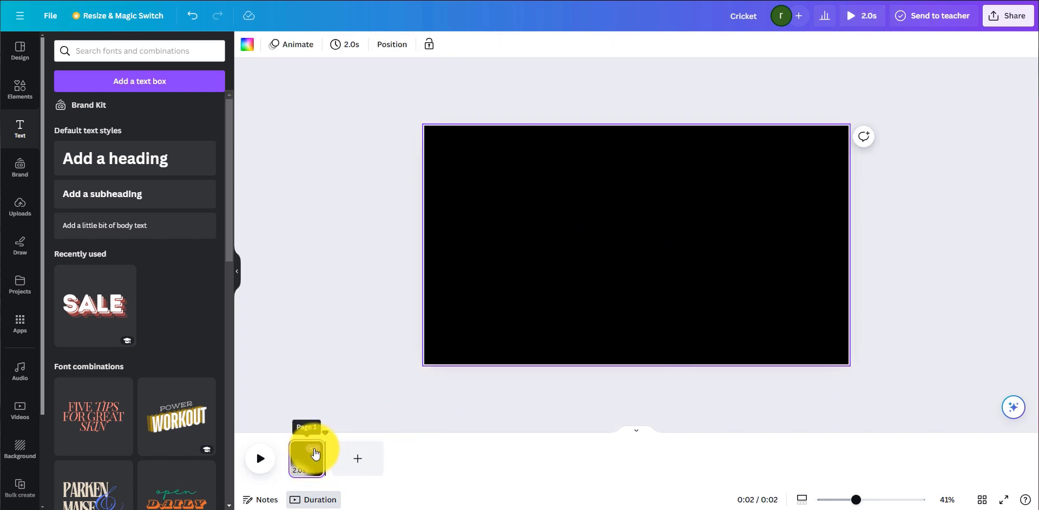
right_click(315, 453)
left_click(343, 267)
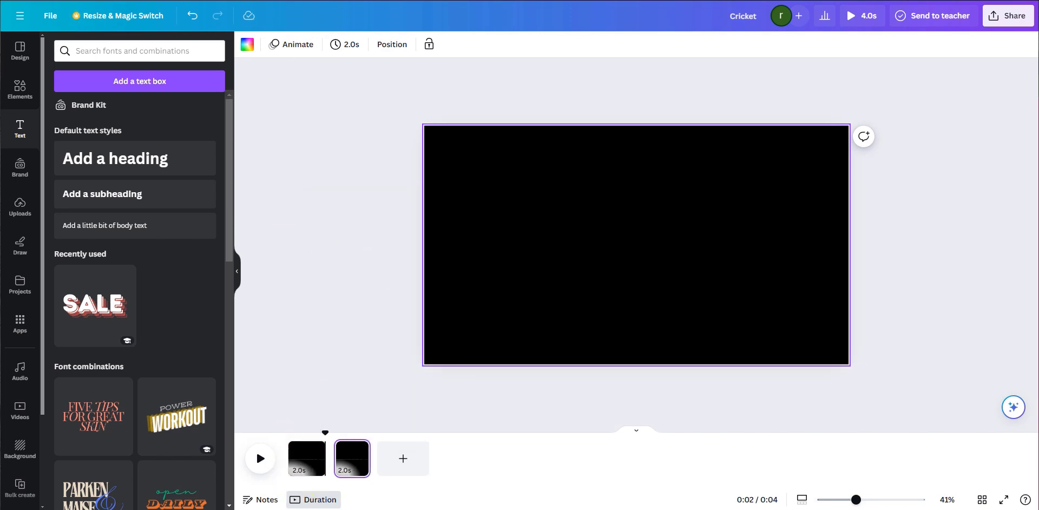
- Move the two black bar groups on the second page apart until only thin bands remain at the page's upper and lower edges
left_click_drag(632, 176, 631, 86)
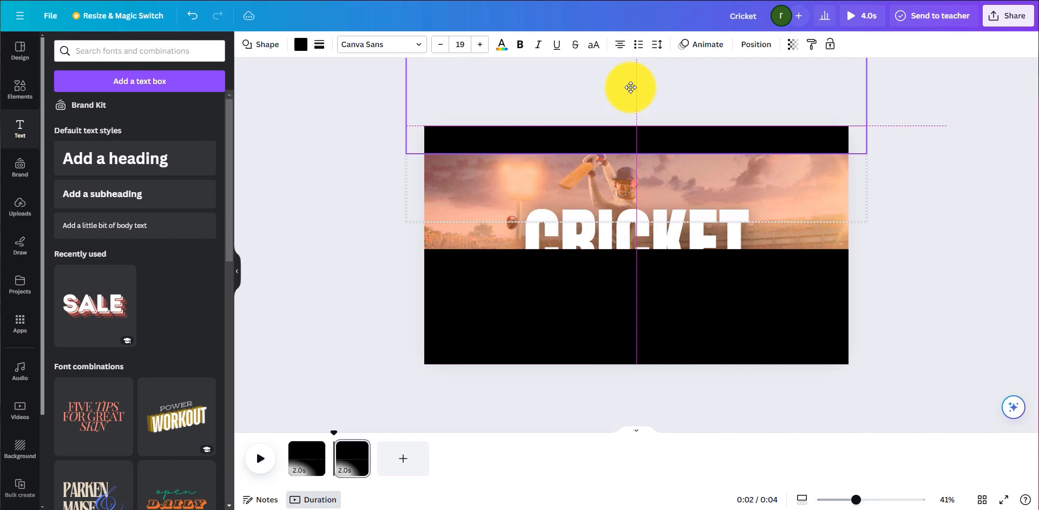
left_click(634, 270)
left_click_drag(635, 279, 627, 365)
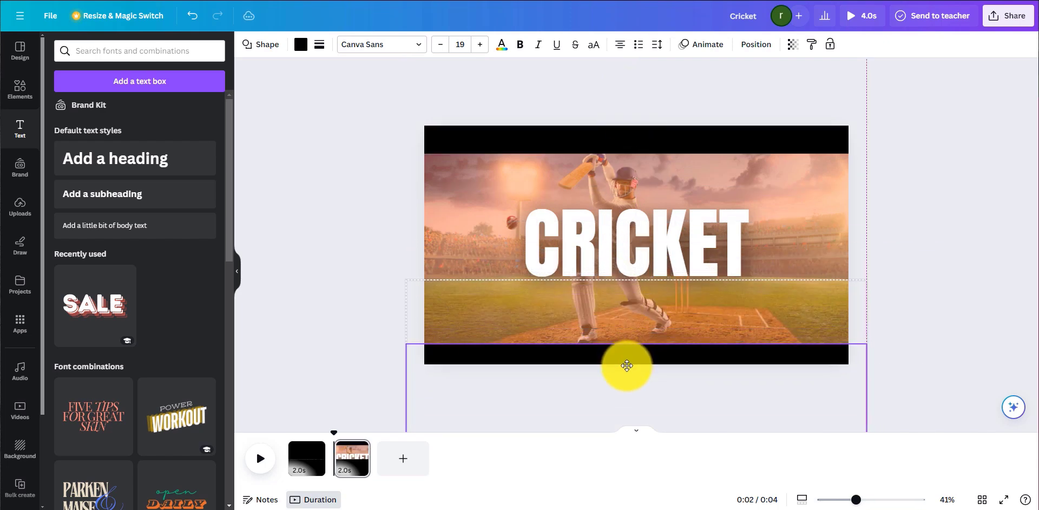
left_click(638, 140)
left_click_drag(637, 139, 637, 136)
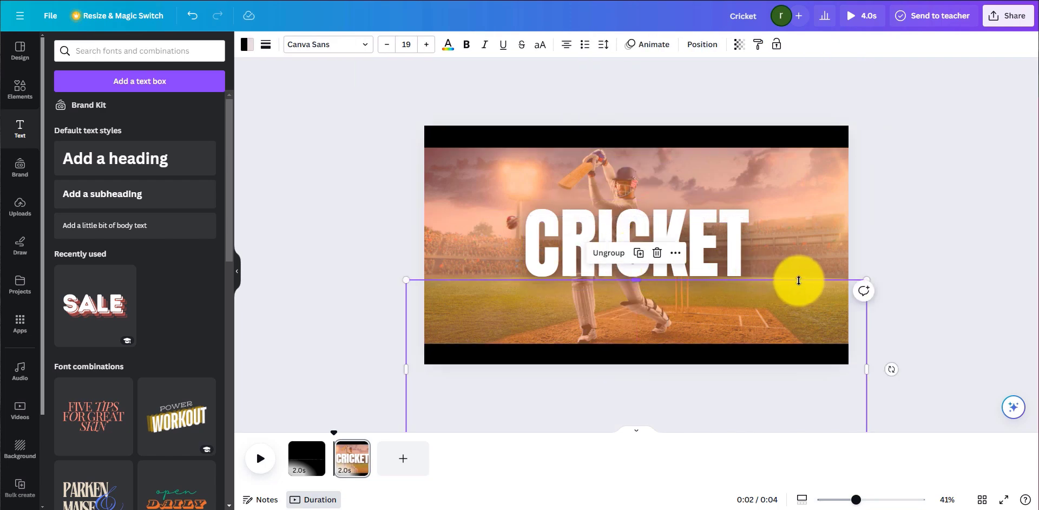
- Move the orange overlay group leftward until it no longer covers any of the second page's photo
left_click(805, 251)
left_click_drag(805, 250, 434, 255)
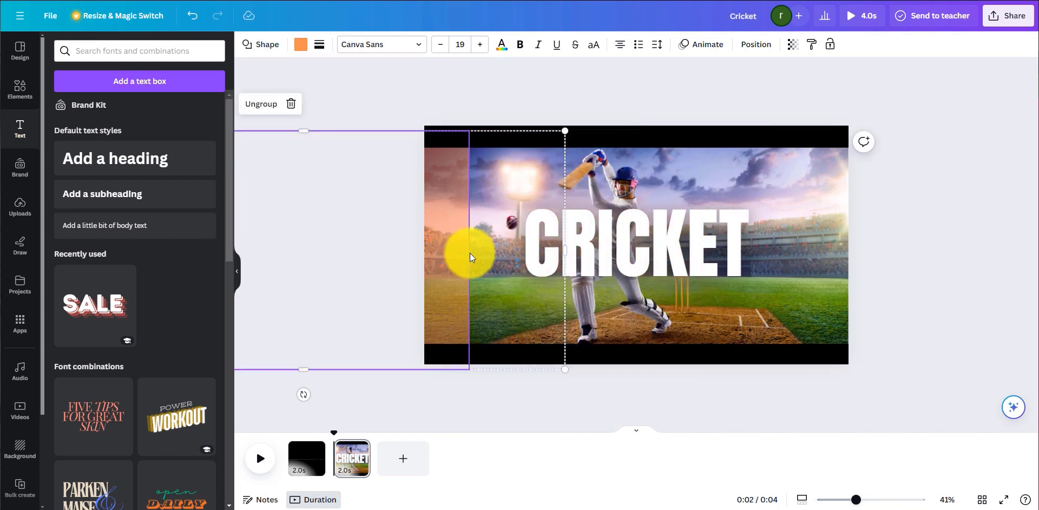
left_click_drag(494, 266, 429, 241)
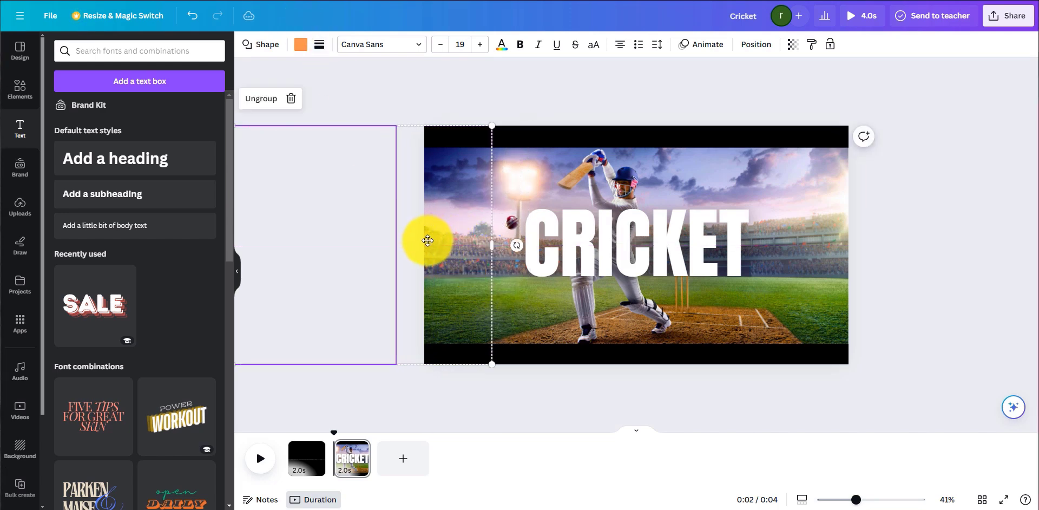
left_click(556, 97)
- Reduce the CRICKET heading to size 164 and place it in the photo's lower-left corner above the bottom bar
left_click(611, 237)
left_click_drag(747, 290, 666, 257)
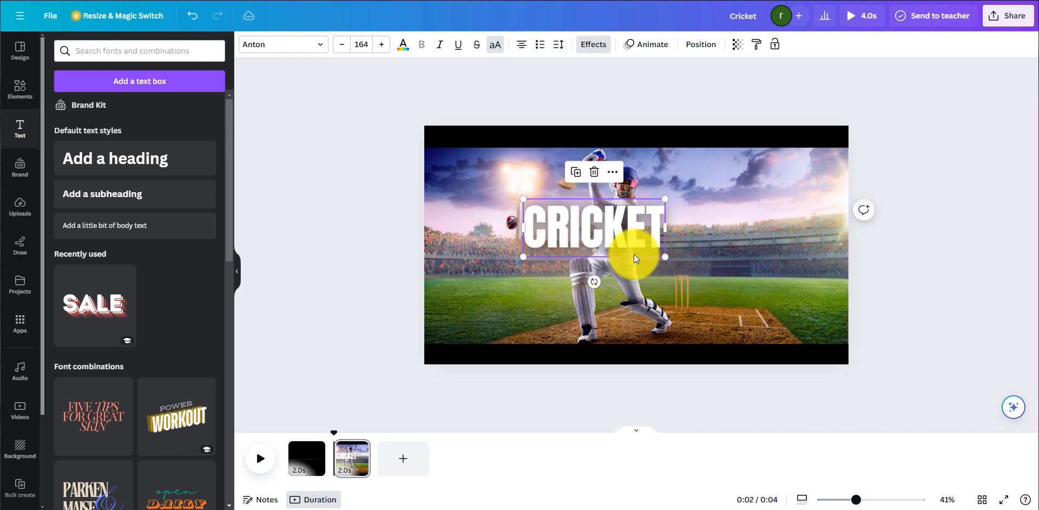
left_click_drag(607, 230, 519, 308)
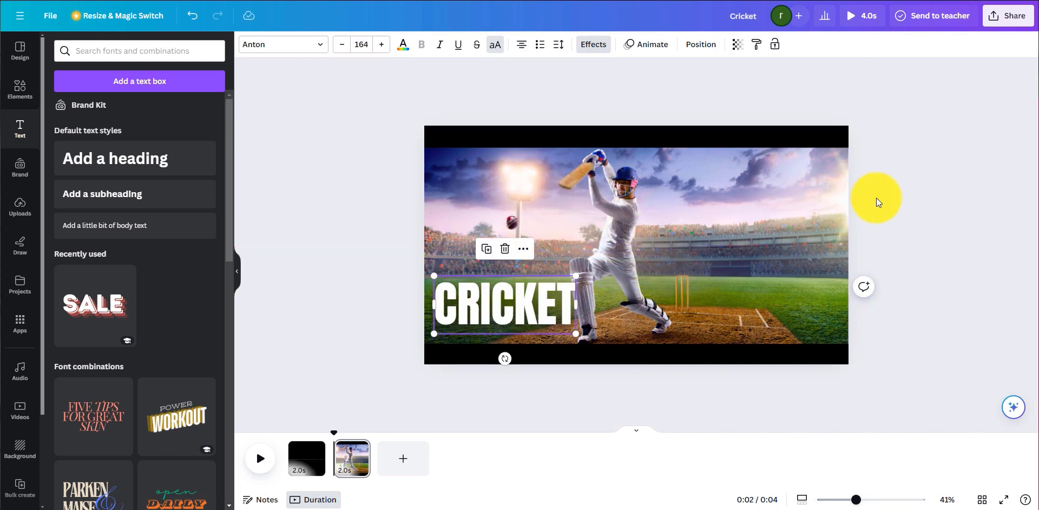
- Enlarge the cricket photo proportionally beyond the page's right and bottom edges, keeping its upper-left corner fixed
left_click(666, 262)
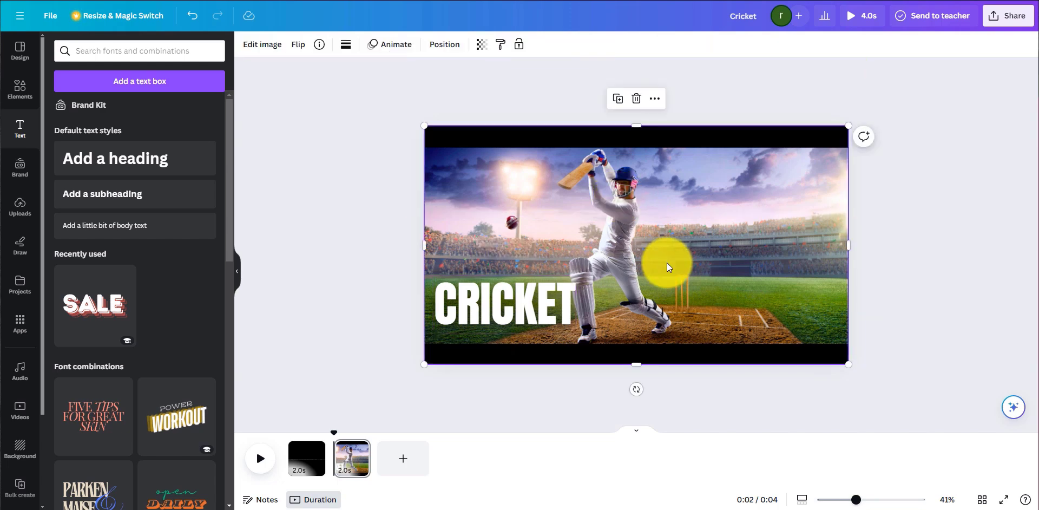
left_click_drag(848, 364, 985, 417)
left_click_drag(860, 504, 847, 502)
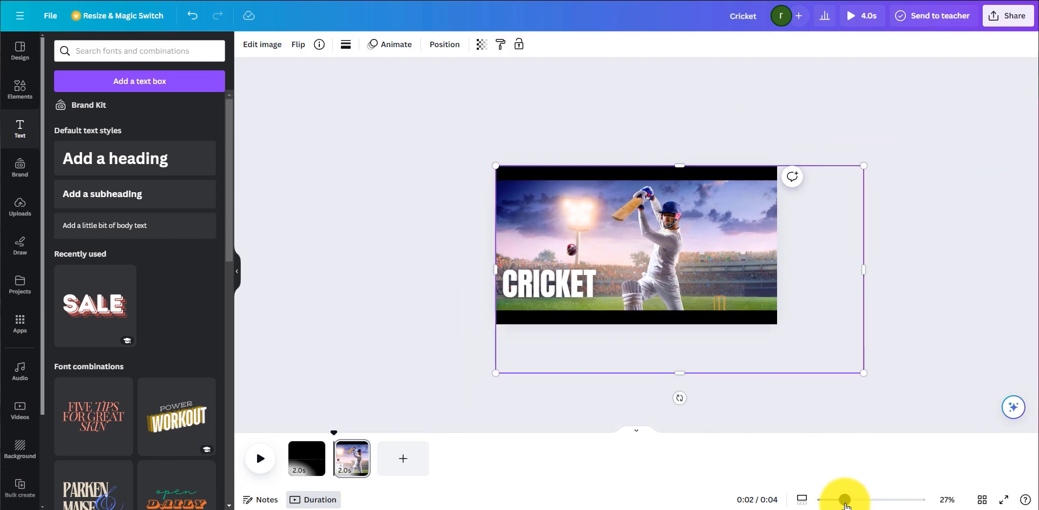
left_click(565, 279)
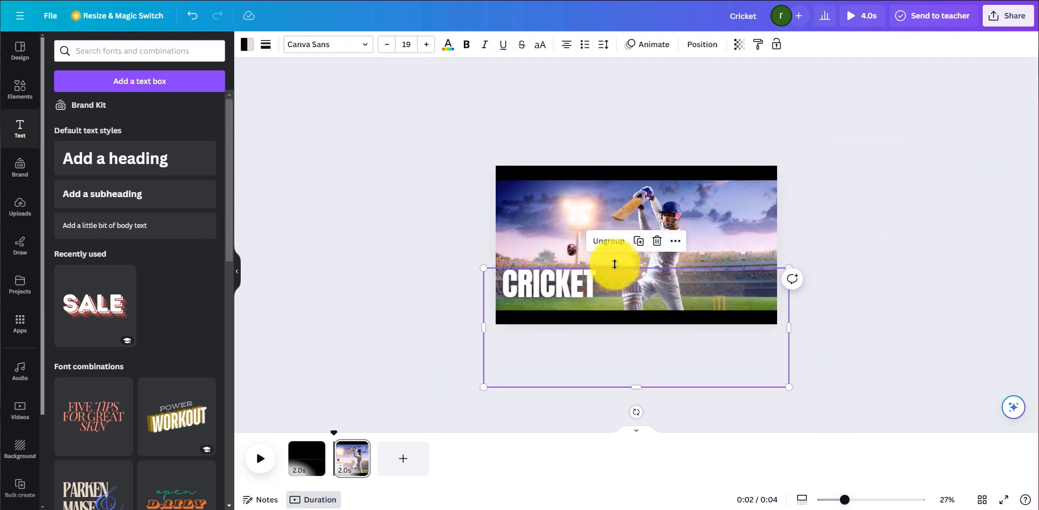
left_click(802, 351)
left_click_drag(860, 370, 882, 380)
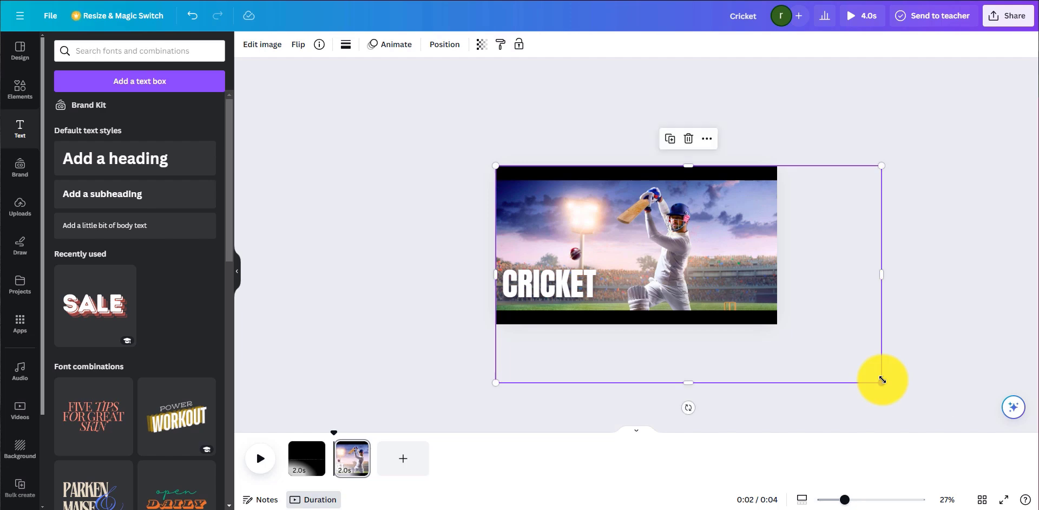
- Select the CRICKET heading from the layer list, enlarge it to size 194 and position it just above the bottom bar
right_click(694, 244)
mouse_move(695, 308)
left_click(860, 395)
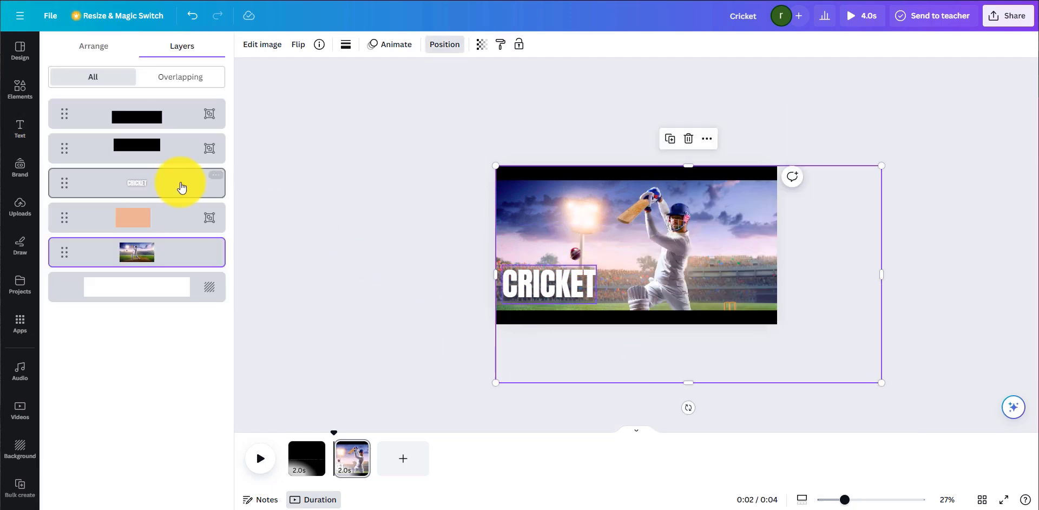
left_click(181, 186)
left_click_drag(599, 305, 598, 280)
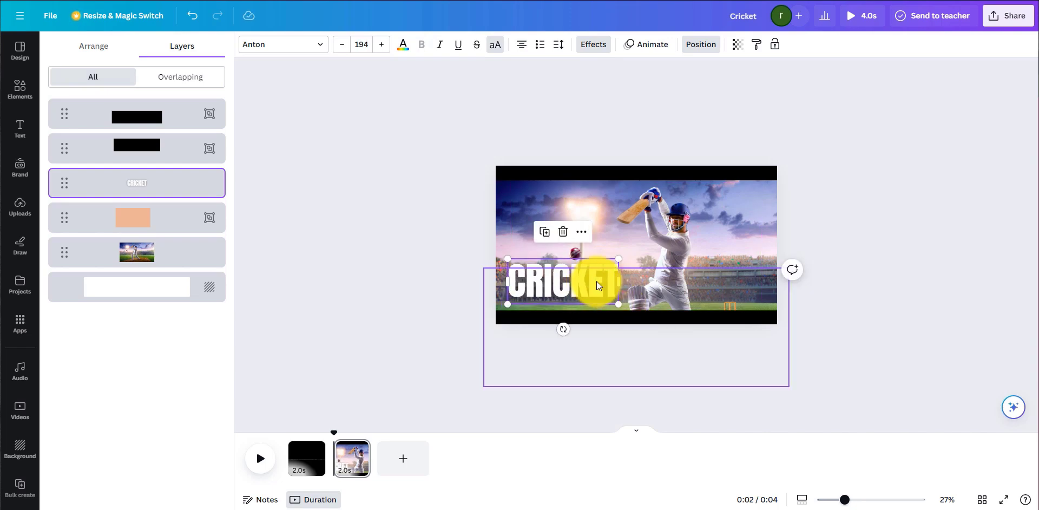
- Duplicate the second page and select the copy for editing
left_click(358, 448)
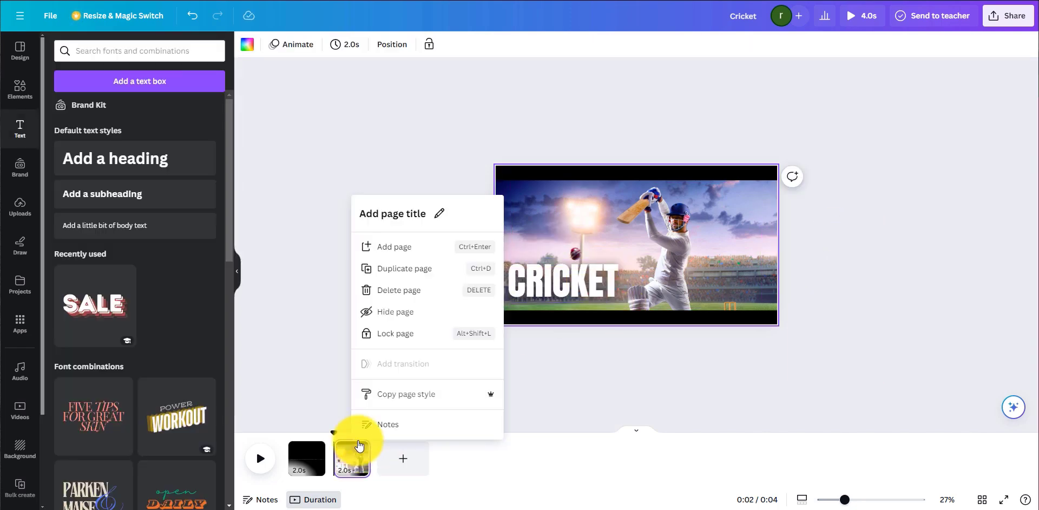
left_click(386, 276)
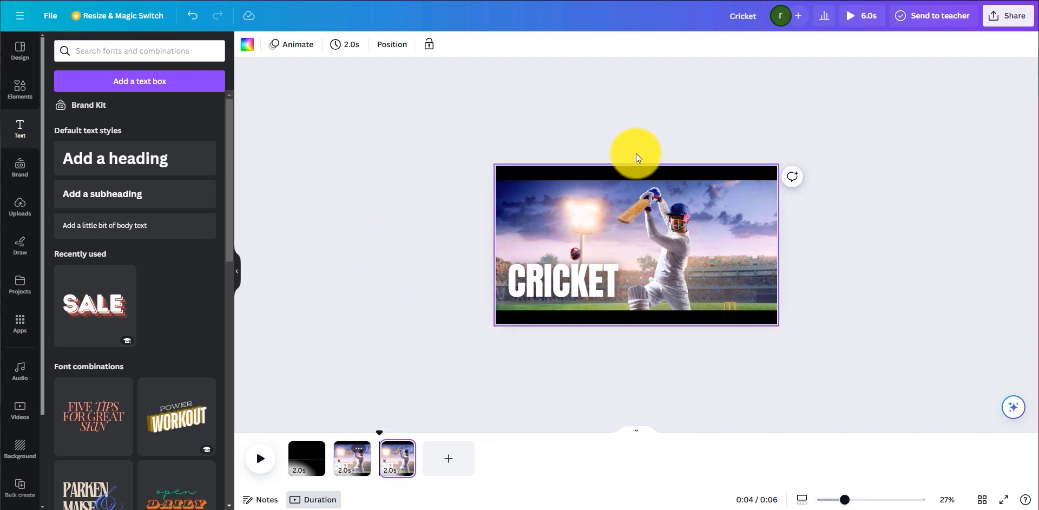
left_click(401, 460)
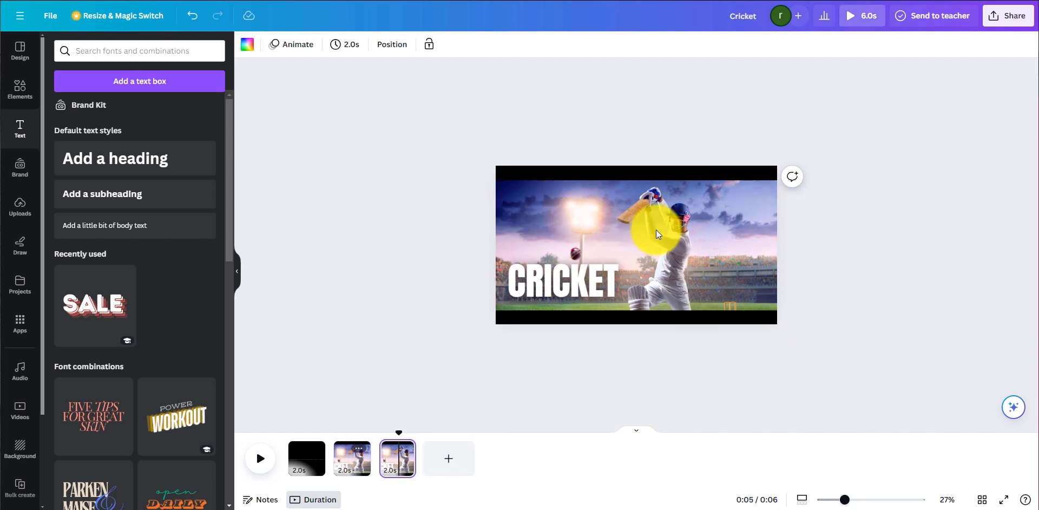
- Shift the top bar group down and the bottom bar group up on the third page, adjusting them to equally thick bands
mouse_move(635, 176)
left_mouse_down()
mouse_move(638, 207)
mouse_move(635, 181)
left_mouse_up()
left_click(652, 316)
left_click_drag(651, 317, 652, 297)
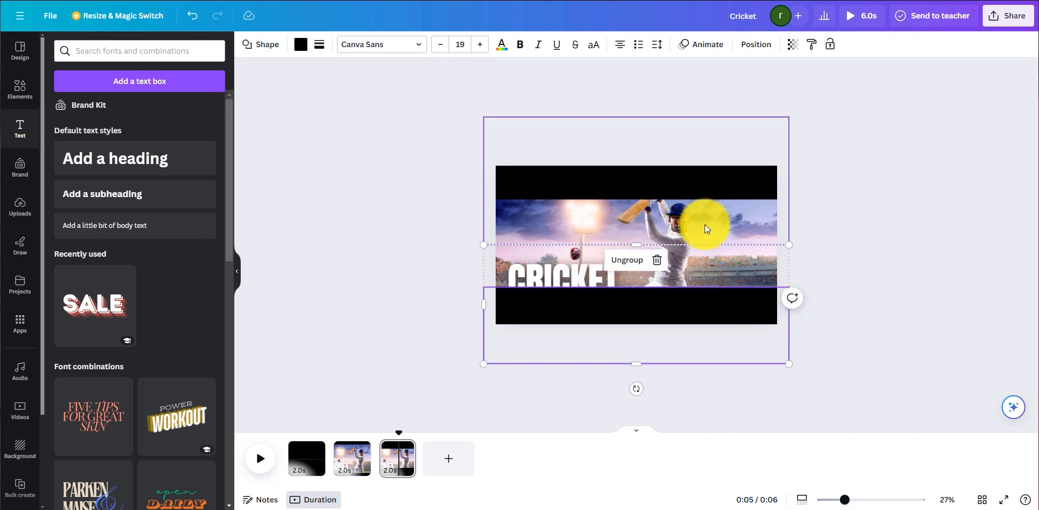
left_click(705, 225)
left_click(774, 253)
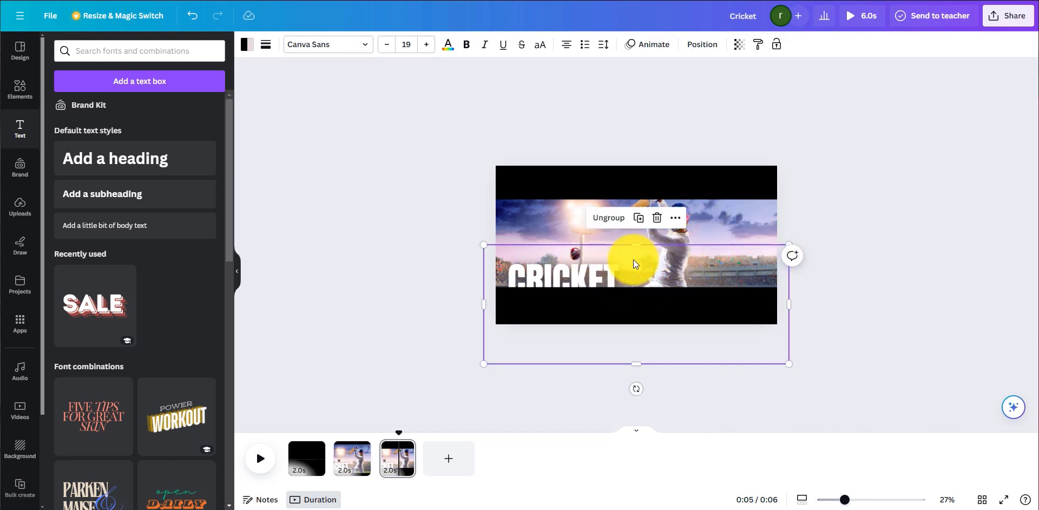
left_click_drag(643, 269, 634, 271)
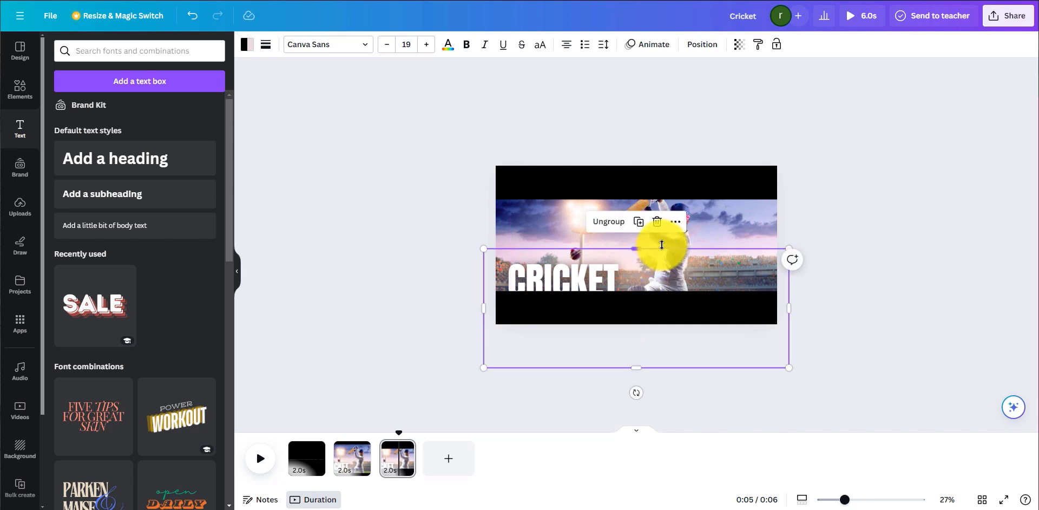
left_click(662, 190)
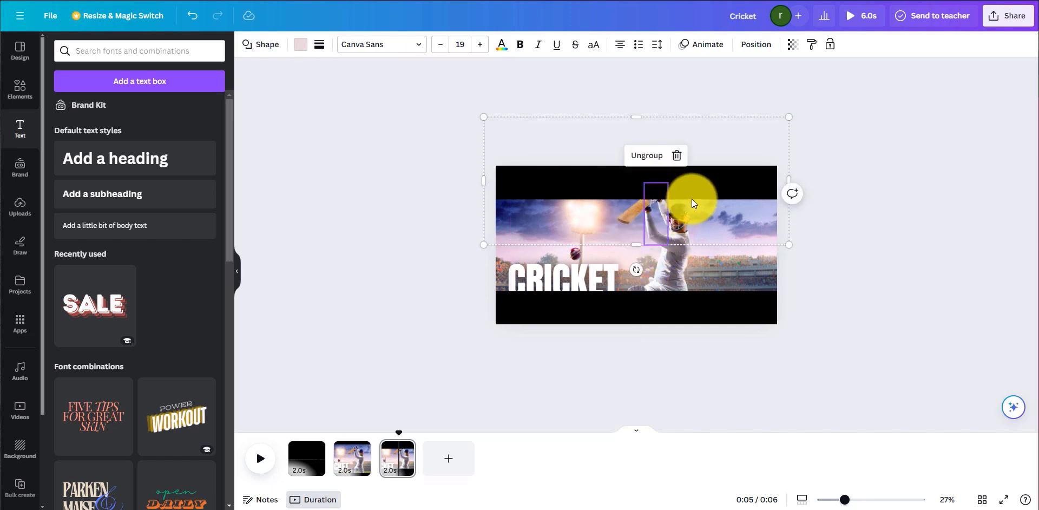
left_click(684, 298)
key("Escape")
left_click(817, 249)
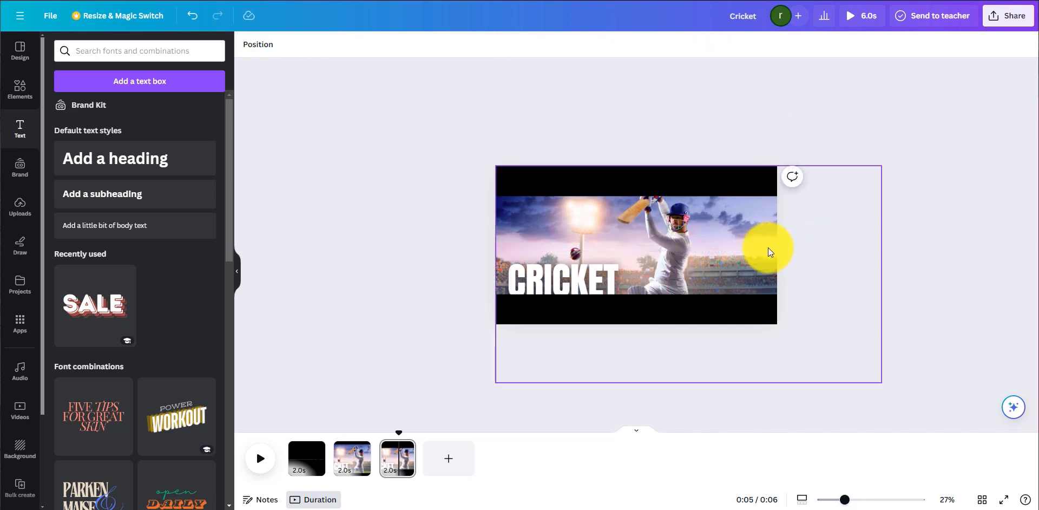
- Select the third page's CRICKET heading from the layer list and enlarge it to size 334
left_click(758, 248)
left_click(593, 274)
right_click(592, 273)
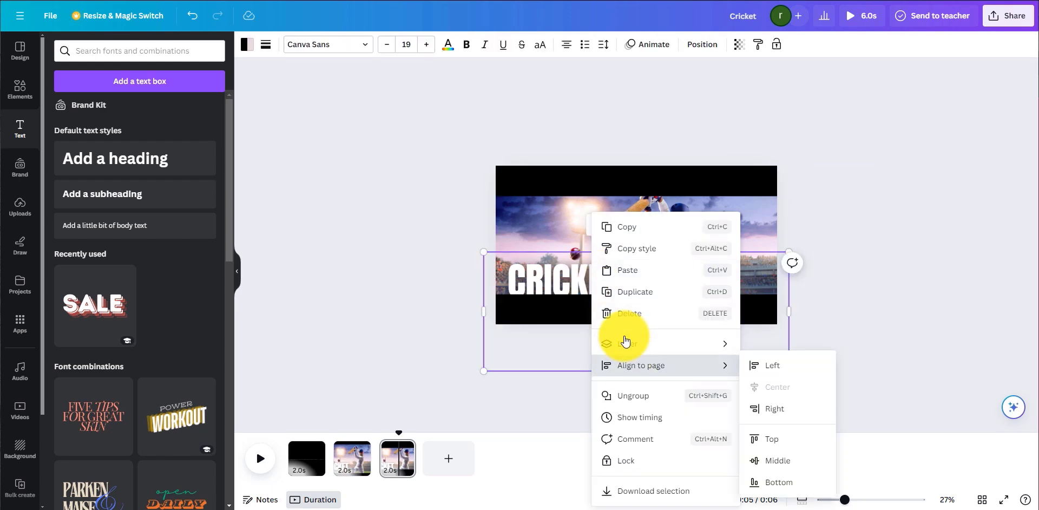
mouse_move(631, 342)
left_click(782, 434)
left_click(141, 182)
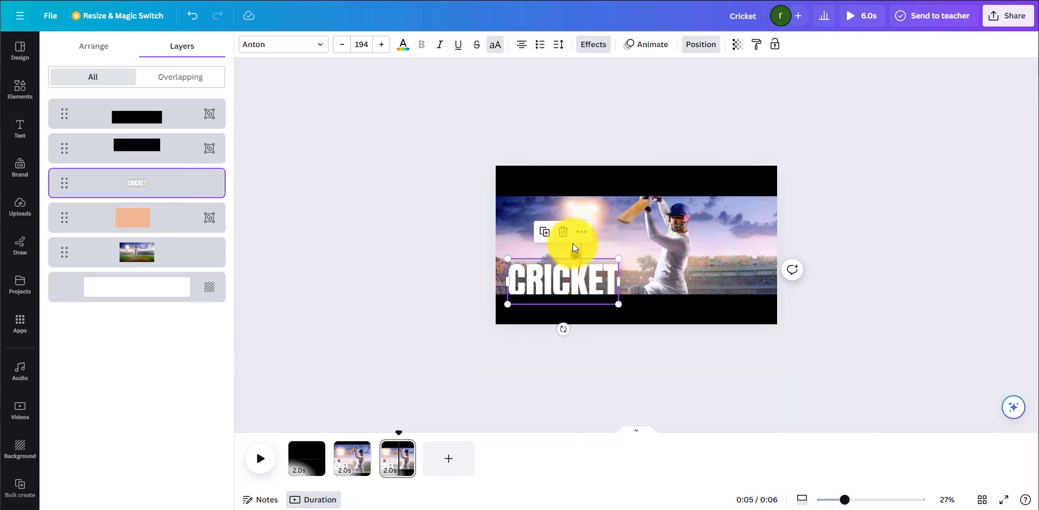
left_click_drag(622, 260, 712, 241)
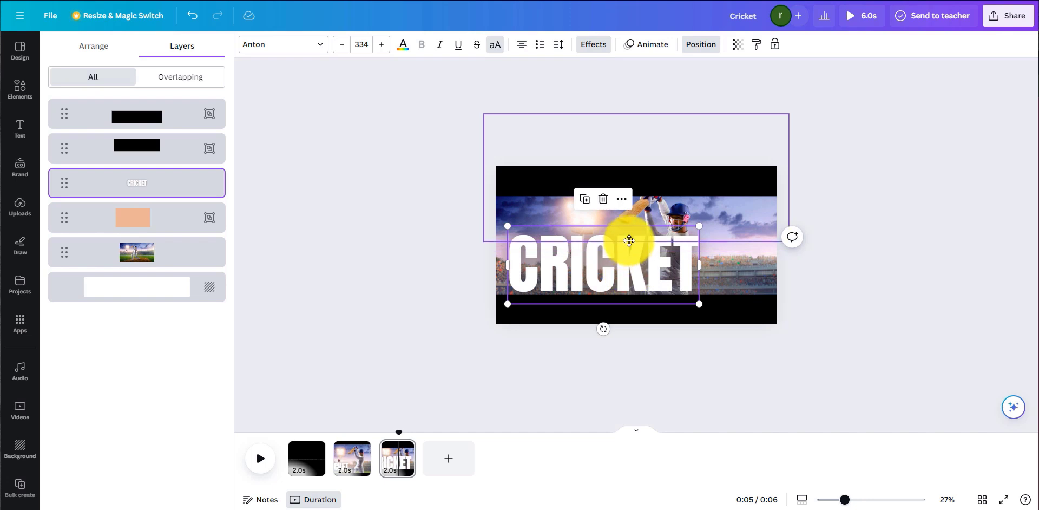
- Centre the enlarged heading on the page and bring the black bar groups closer to its upper and lower edges
left_click_drag(626, 239, 659, 222)
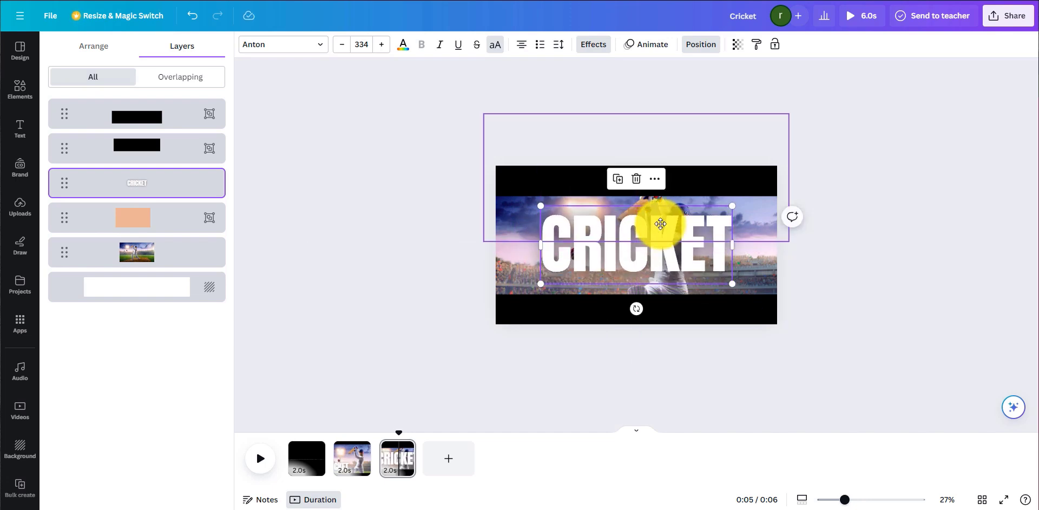
double_click(655, 304)
left_click_drag(654, 298, 644, 189)
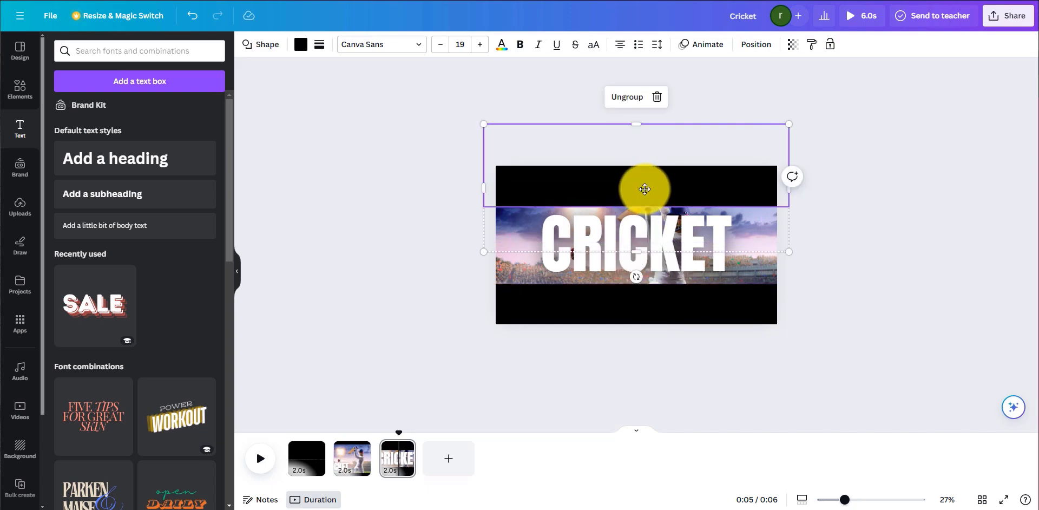
- Slide the orange overlay group rightward over about three quarters of the third page, align it with the page's height, and duplicate the page
right_click(558, 286)
mouse_move(596, 343)
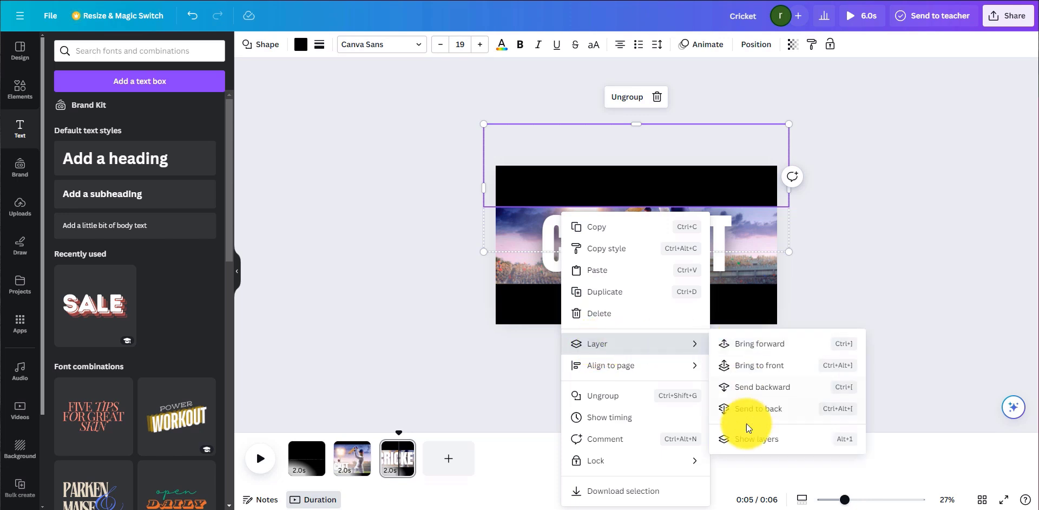
left_click(747, 427)
left_click(174, 217)
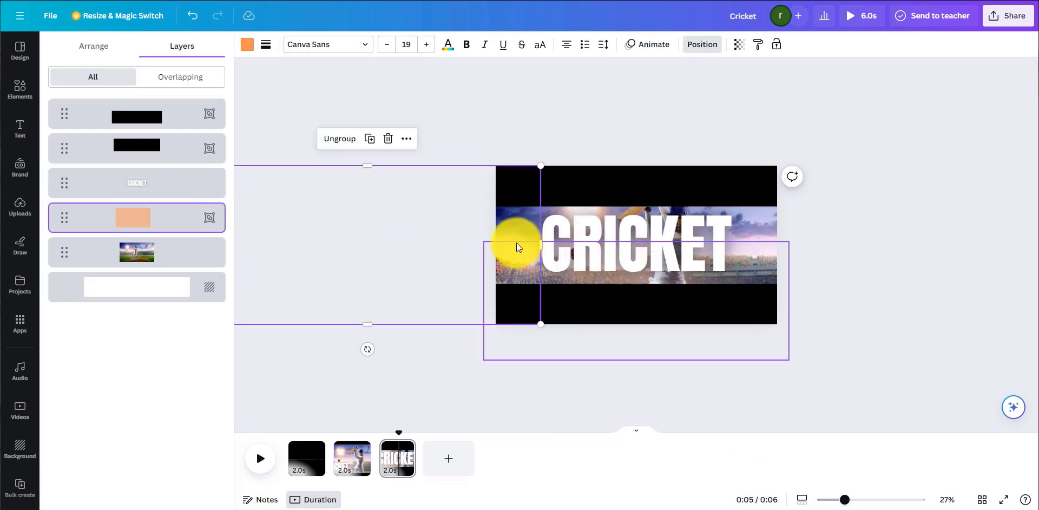
left_click_drag(444, 239, 611, 240)
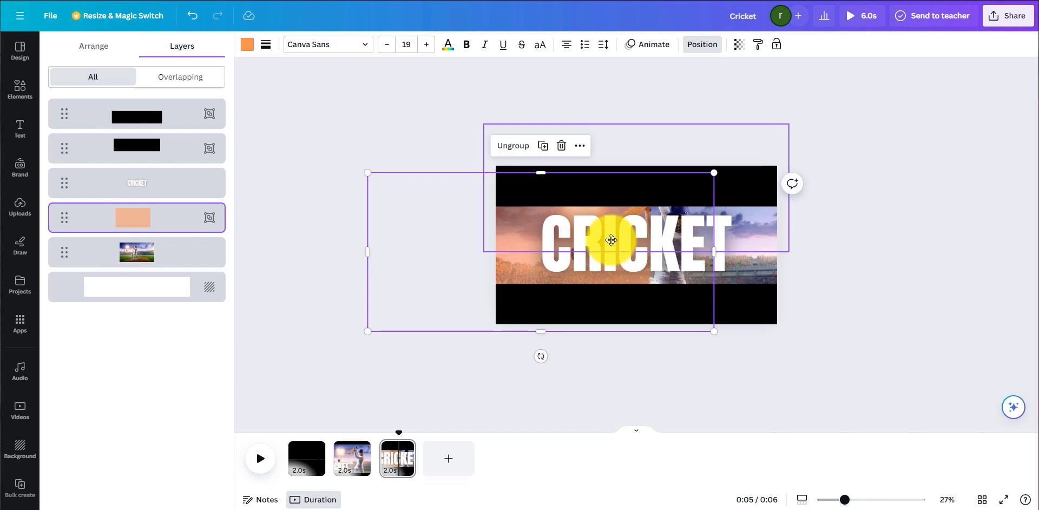
left_click_drag(455, 260, 452, 250)
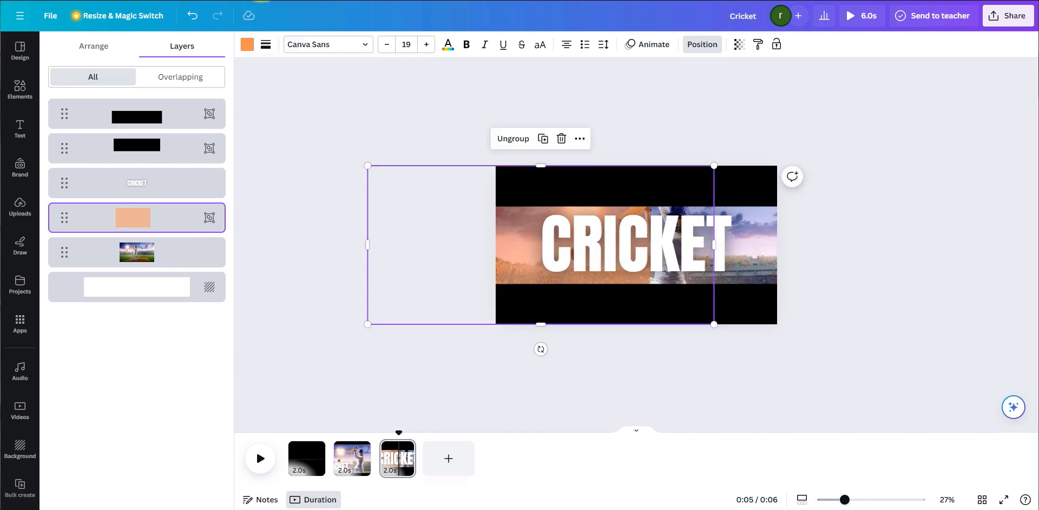
right_click(407, 452)
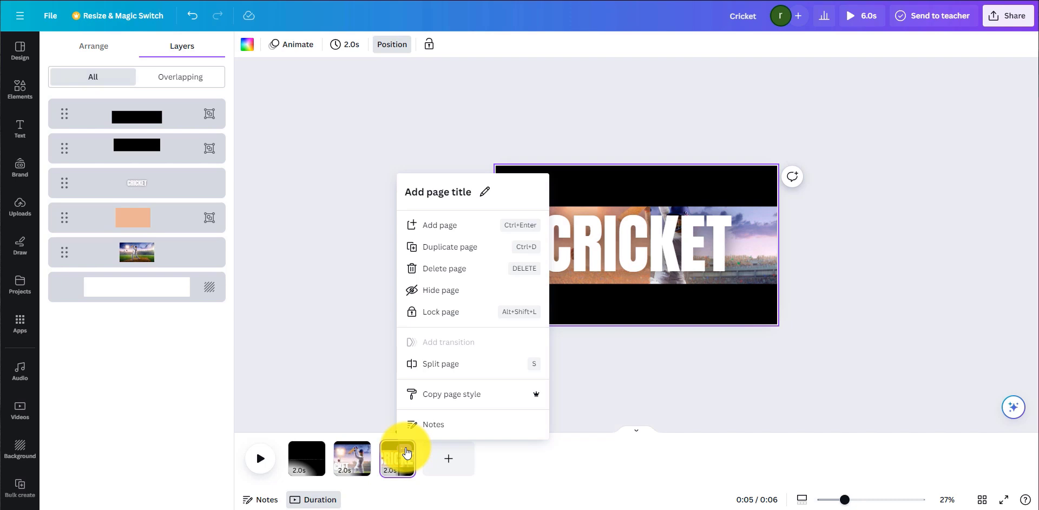
left_click(429, 247)
- Spread the black bar groups apart on the fourth page and move the orange overlay off the page's left side
left_click_drag(590, 198, 662, 176)
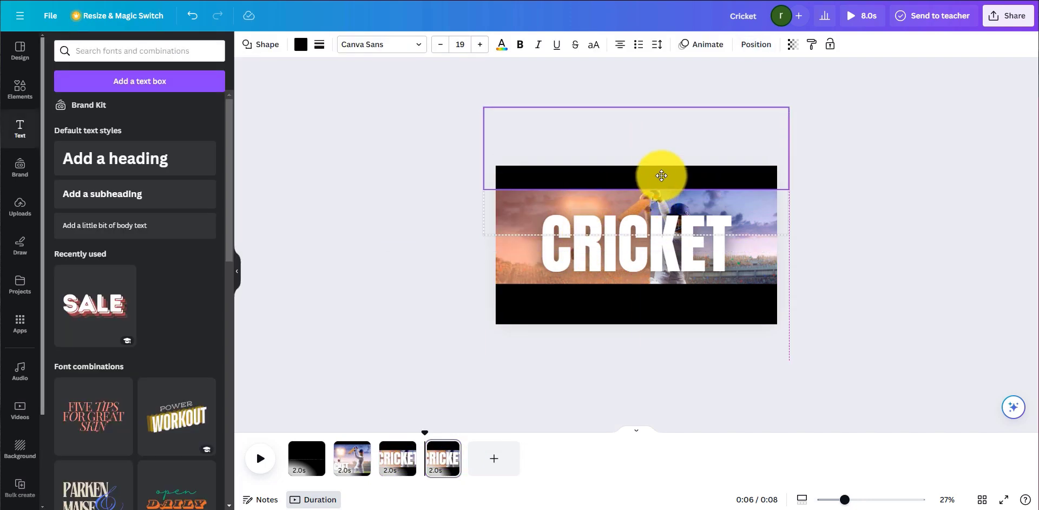
left_click_drag(659, 280, 659, 301)
left_click(700, 245)
left_click_drag(520, 233, 416, 243)
- Reduce the fourth page's CRICKET heading to size 232 and place it slightly right of and below the page centre
left_click(609, 243)
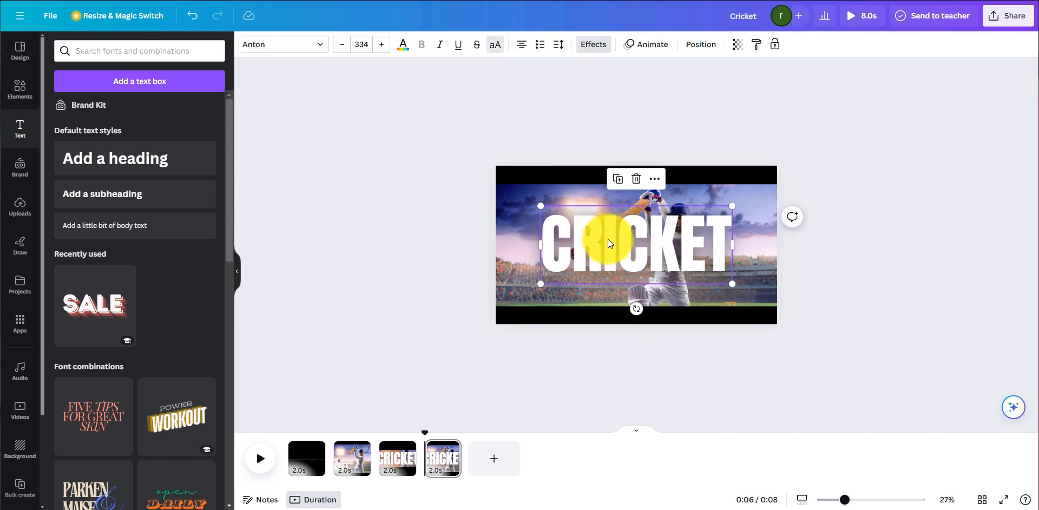
left_click_drag(540, 205, 599, 229)
mouse_move(658, 255)
left_mouse_down()
mouse_move(678, 259)
mouse_move(625, 252)
mouse_move(628, 242)
mouse_move(641, 259)
left_mouse_up()
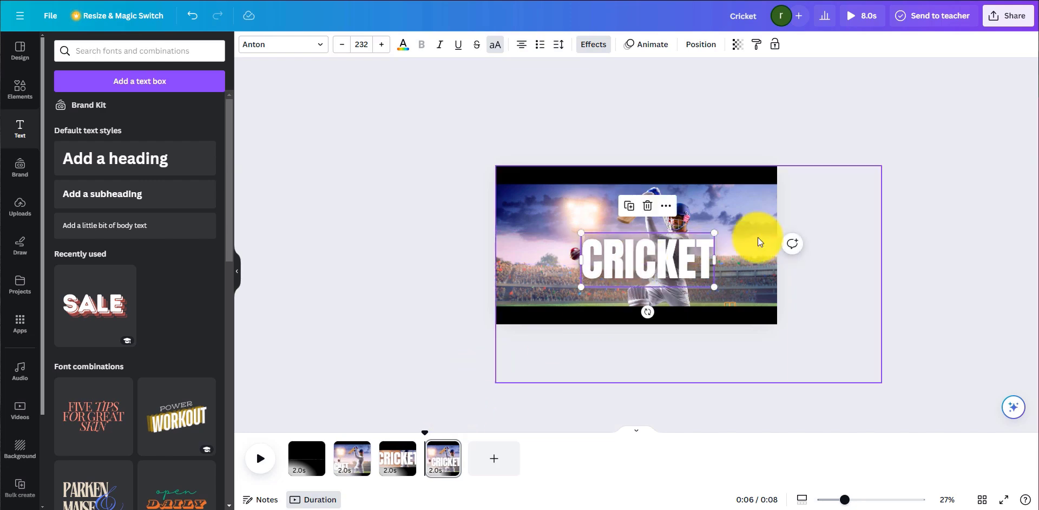
- Scale down the fourth page's cricket photo from its lower-right corner so more of the batsman shows while the page stays covered
left_click(875, 382)
left_click_drag(875, 378, 818, 360)
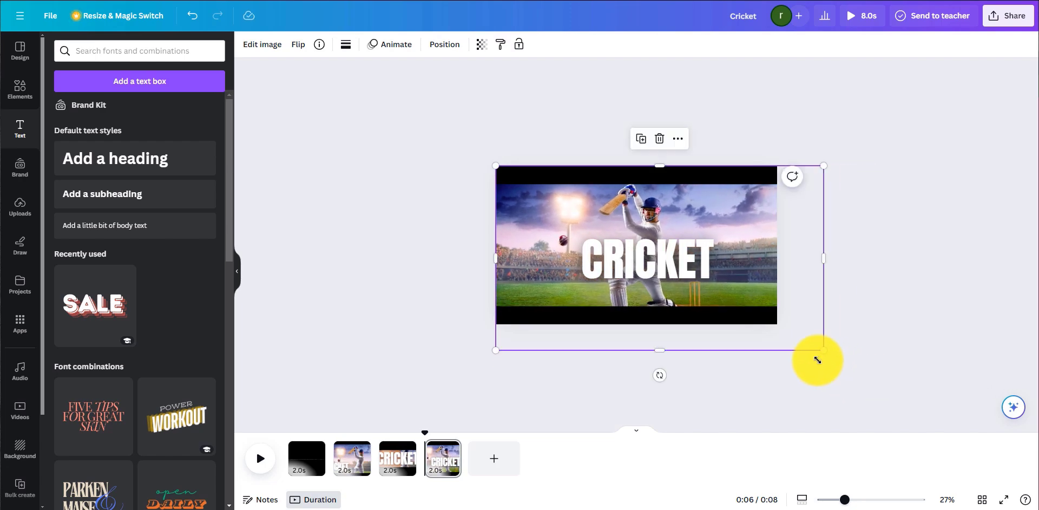
- Duplicate the fourth page and enlarge the copy's CRICKET heading until its outer letters run beyond both sides of the page
left_click(449, 449)
left_click(475, 270)
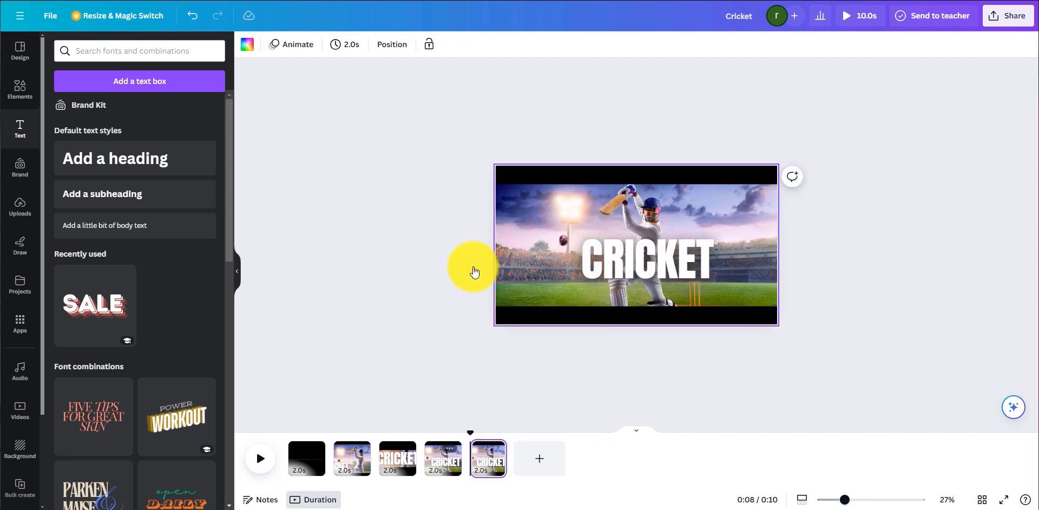
left_click(658, 245)
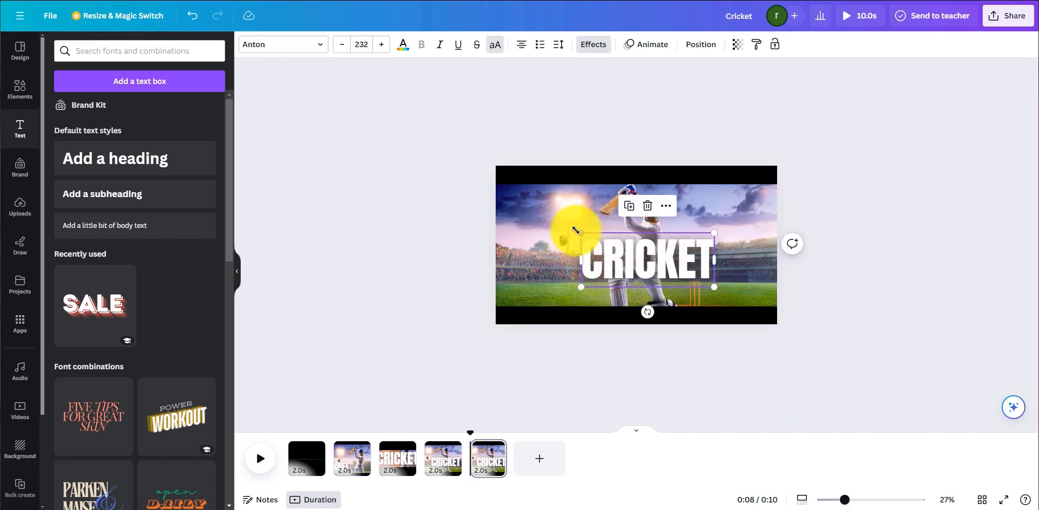
left_click_drag(576, 230, 431, 201)
left_click_drag(714, 287, 859, 345)
left_click_drag(686, 245, 680, 232)
- Move the lower black bar group up and the upper one down on the fifth page so they cover it entirely
left_click(665, 318)
left_click_drag(658, 308, 657, 256)
left_click(674, 175)
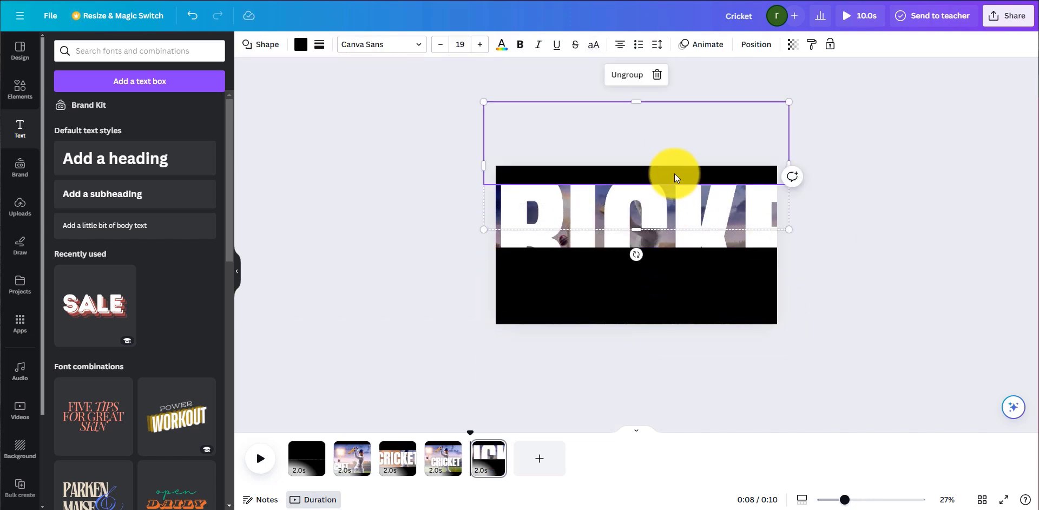
left_click_drag(674, 174, 677, 238)
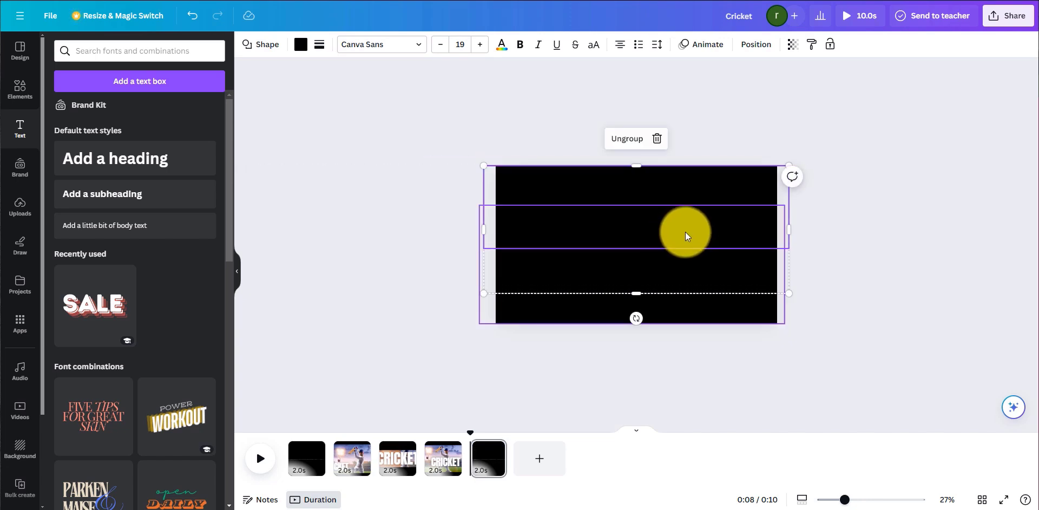
left_click(407, 272)
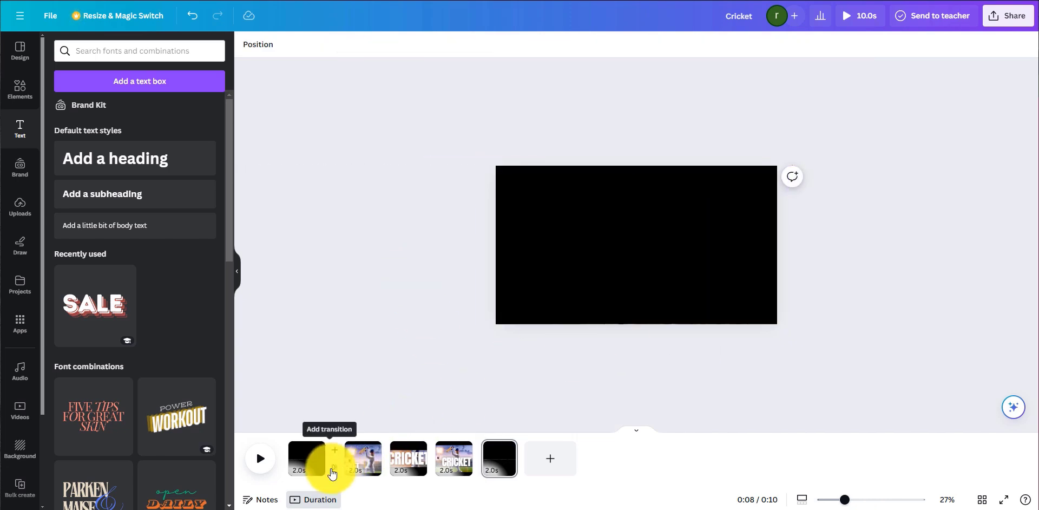
left_click(327, 462)
left_click(75, 244)
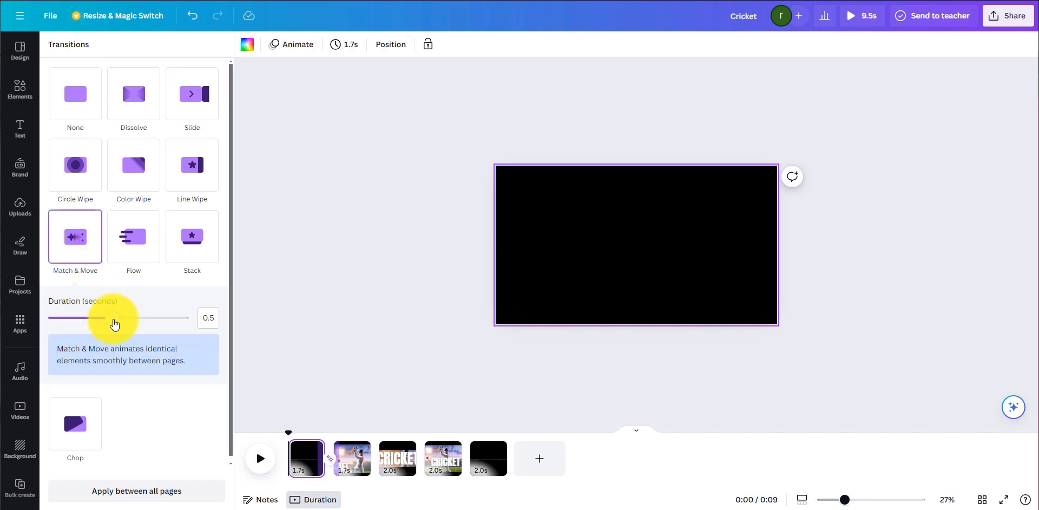
left_click_drag(112, 320, 222, 322)
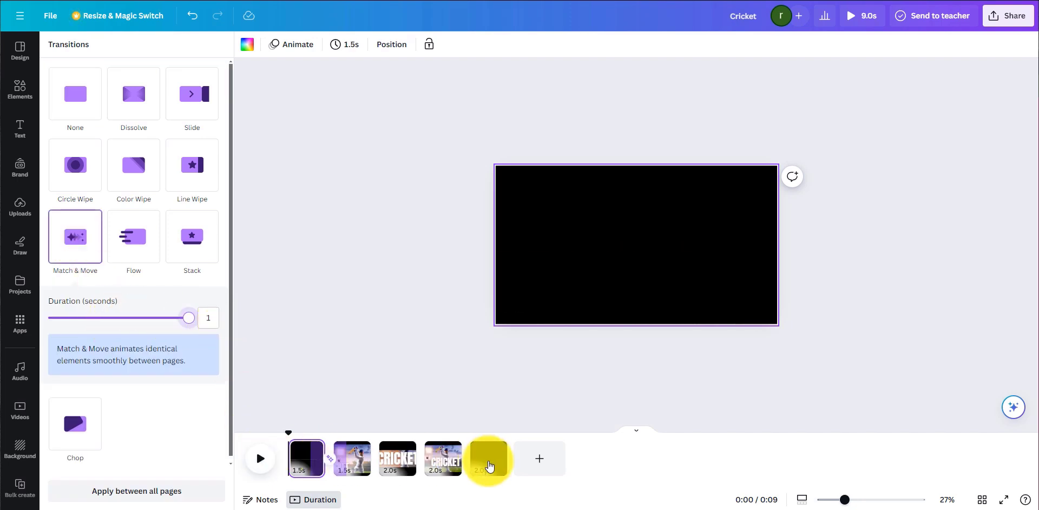
left_click_drag(324, 458, 374, 447)
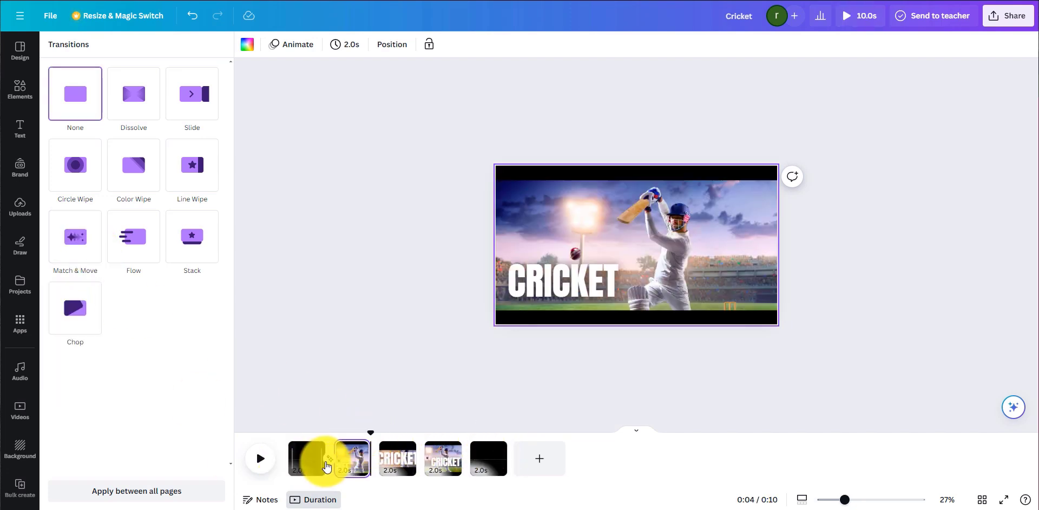
- Add a 1.2-second Match & Move transition after the first page, apply it between all pages, and preview the video
left_click(333, 465)
left_click(181, 318)
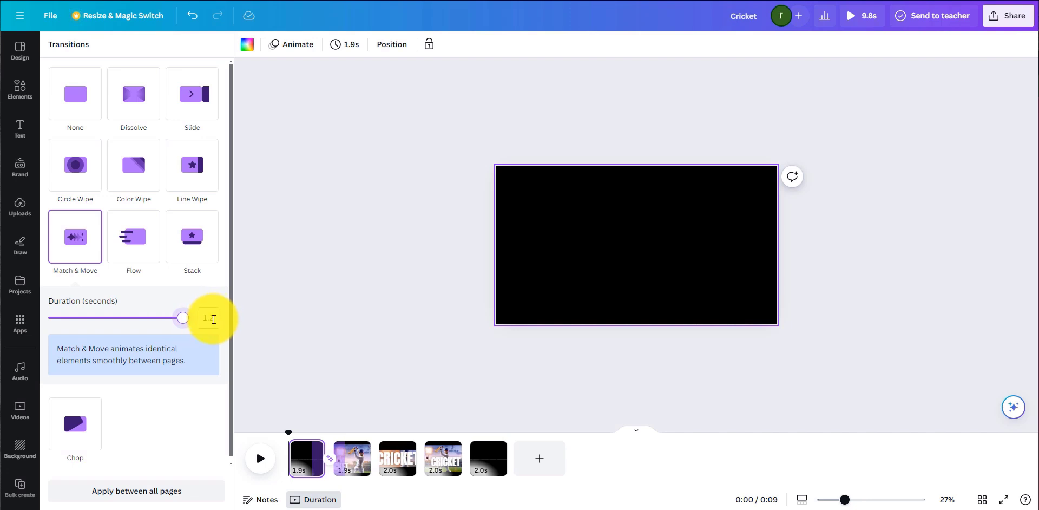
left_click(154, 495)
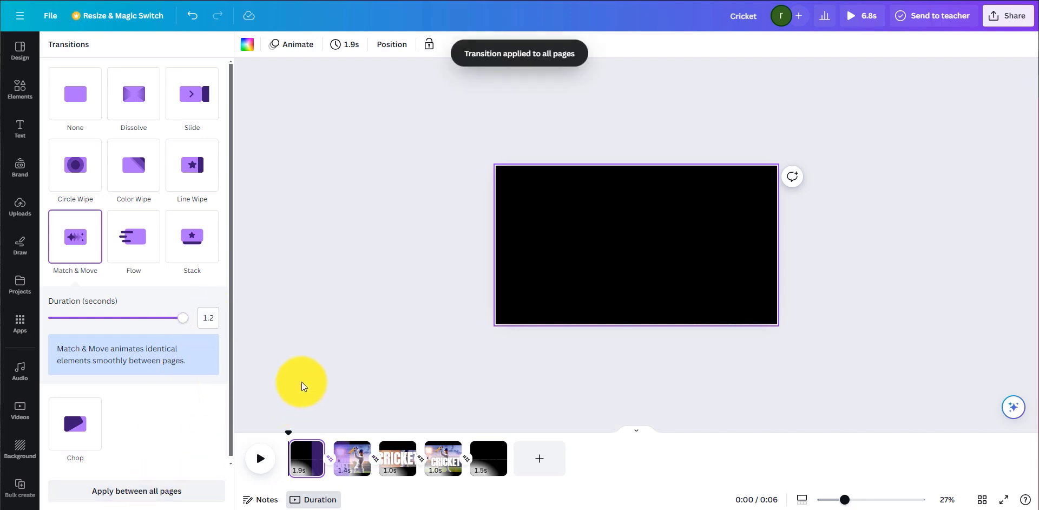
left_click(262, 461)
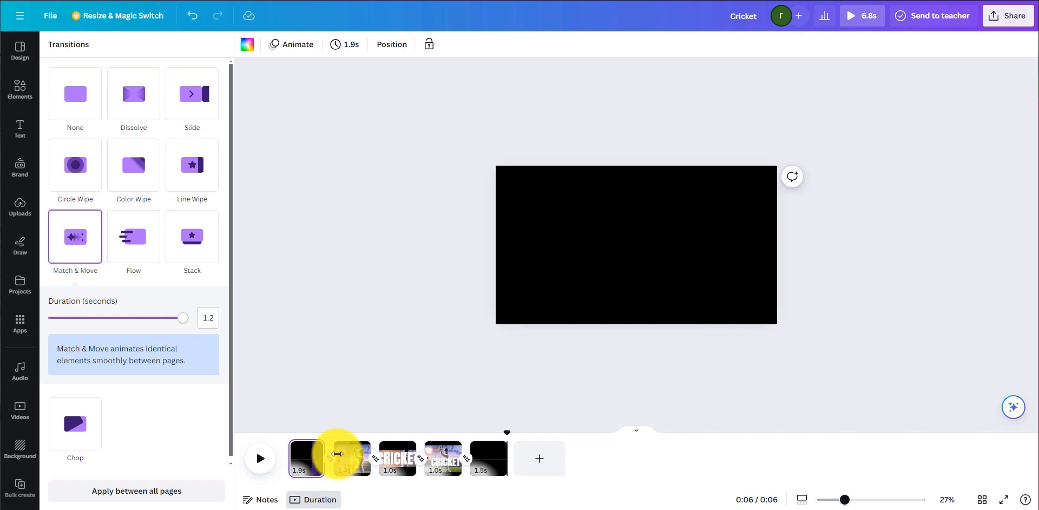
- Lengthen all five pages in the timeline to 2.5 seconds each
left_click_drag(325, 448, 279, 444)
left_click(372, 452)
left_click(515, 464)
- Set the Match & Move transition between the first two pages to 1.5 seconds and preview the video
left_click(329, 459)
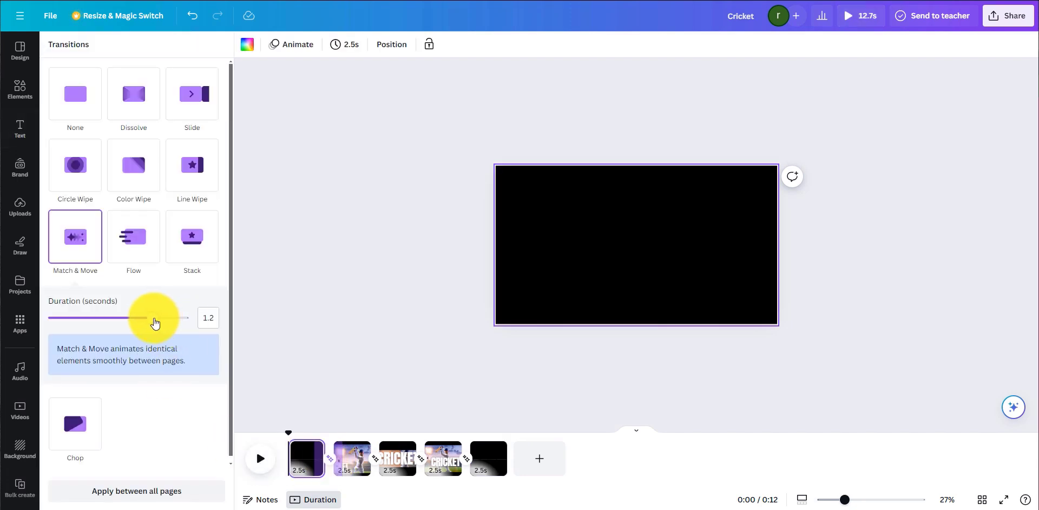
left_click_drag(153, 318, 213, 319)
left_click(248, 472)
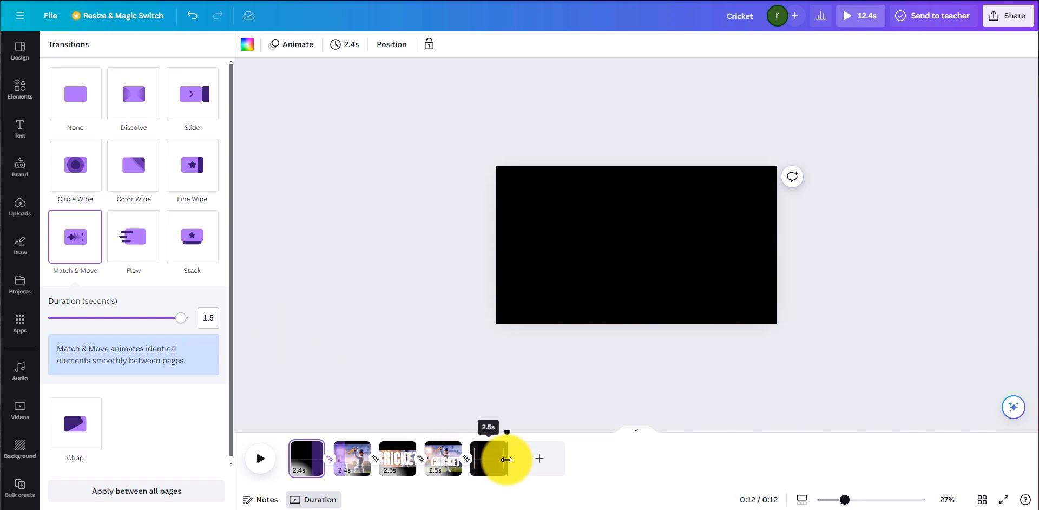
- Trim the last and first pages in the timeline to 2.0 seconds each
left_click_drag(507, 459, 499, 457)
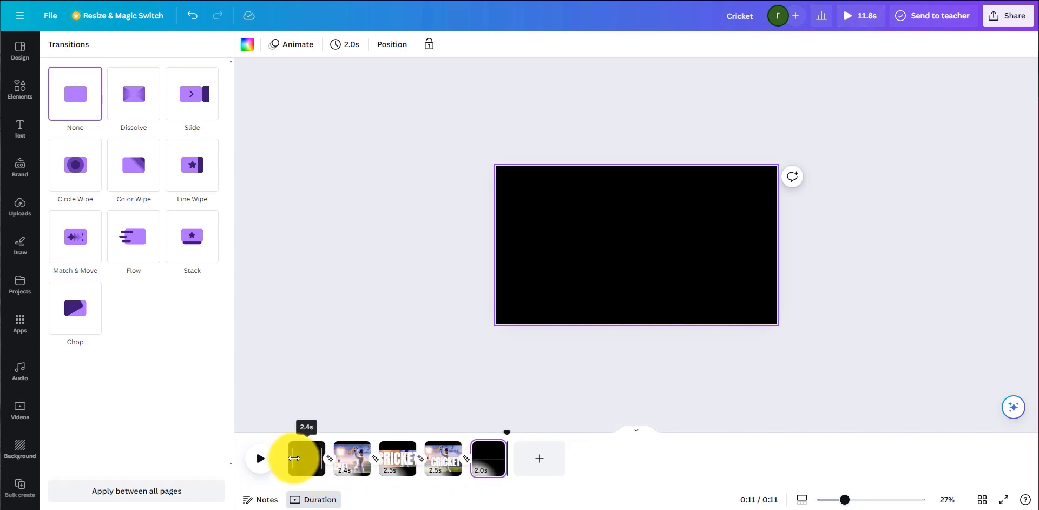
left_click_drag(294, 458, 303, 455)
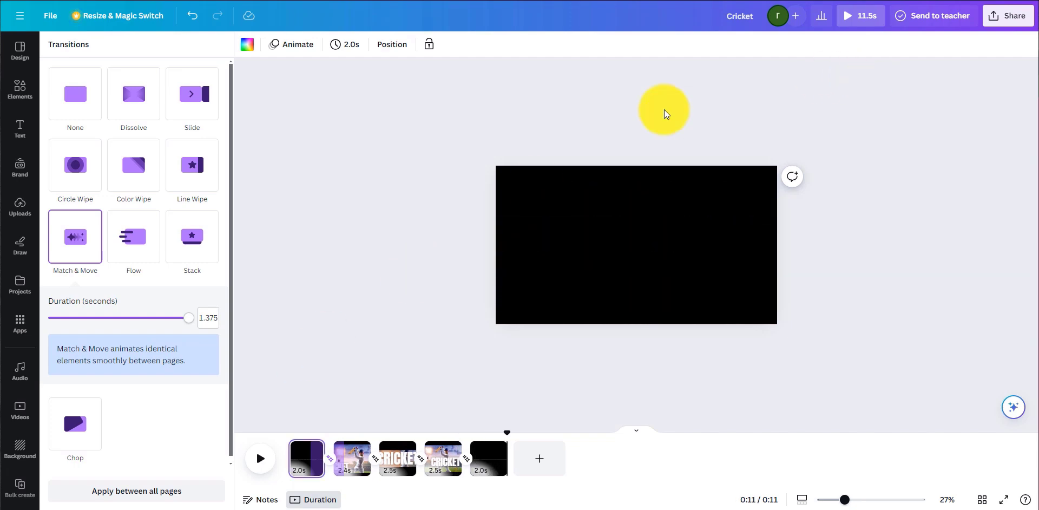
- Open the download settings for the finished video
left_click(1006, 18)
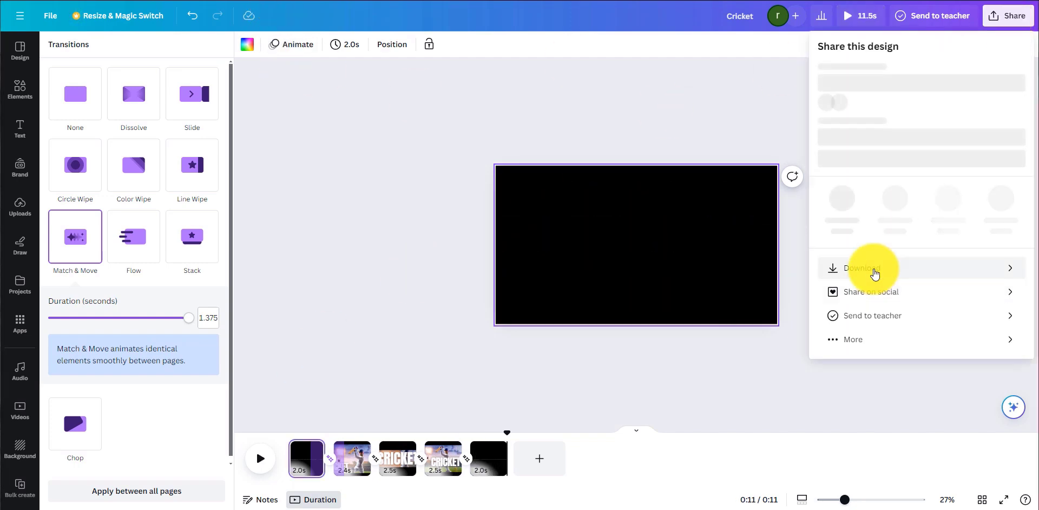
left_click(875, 271)
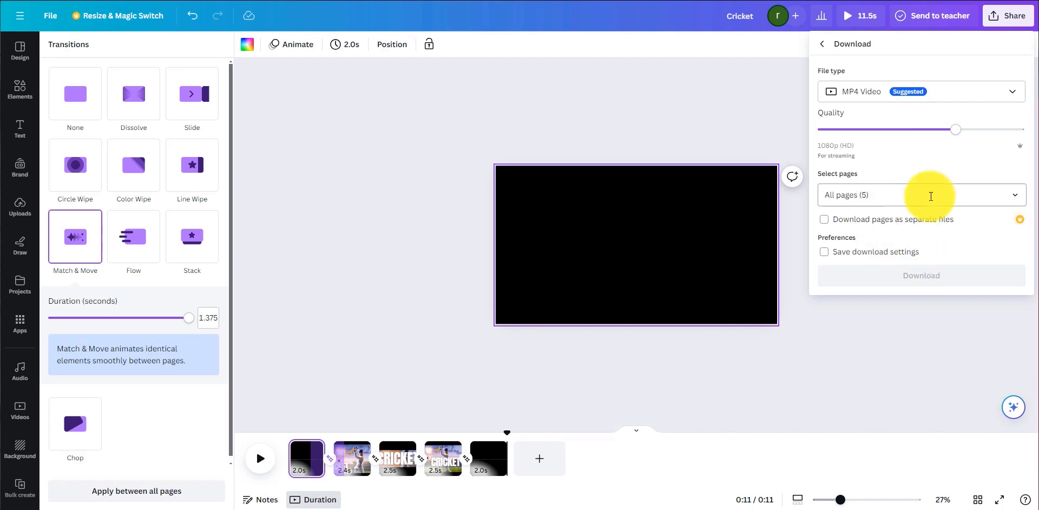